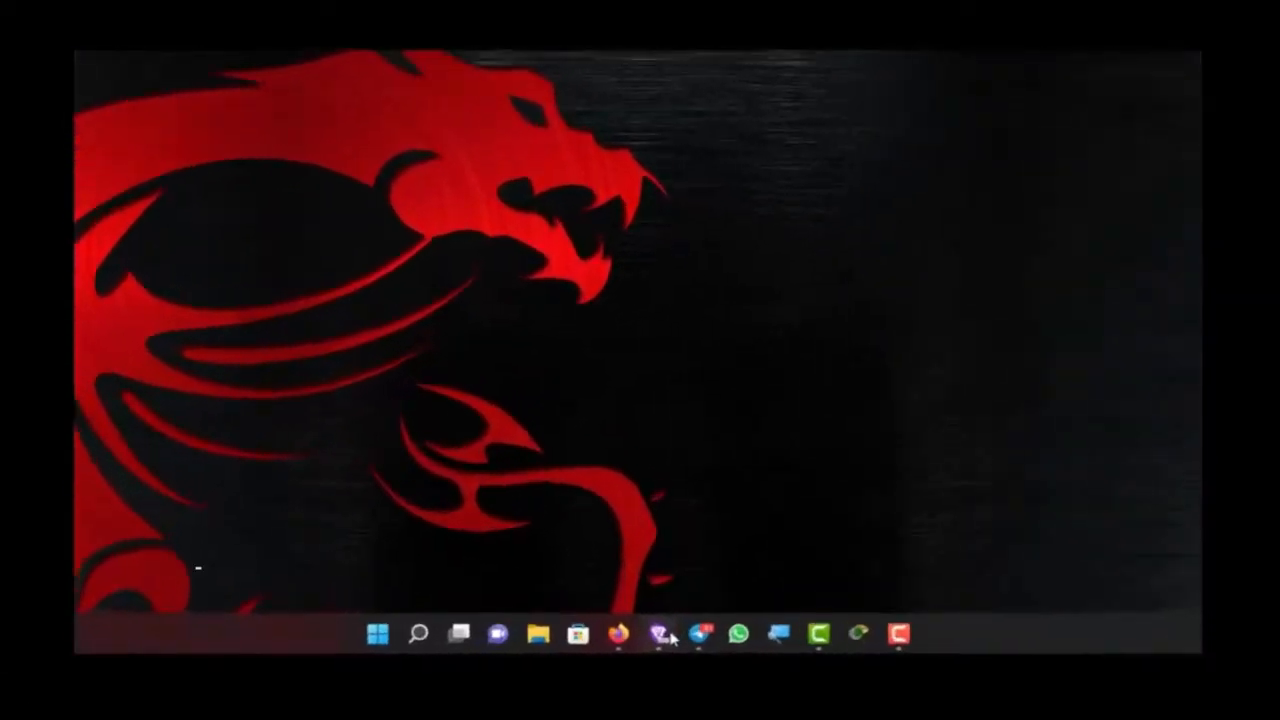
Step: Switch to the web browser, search Google for vmware workstation and open the Desktop Hypervisor VMware Workstation Pro page on vmware.com
click(655, 642)
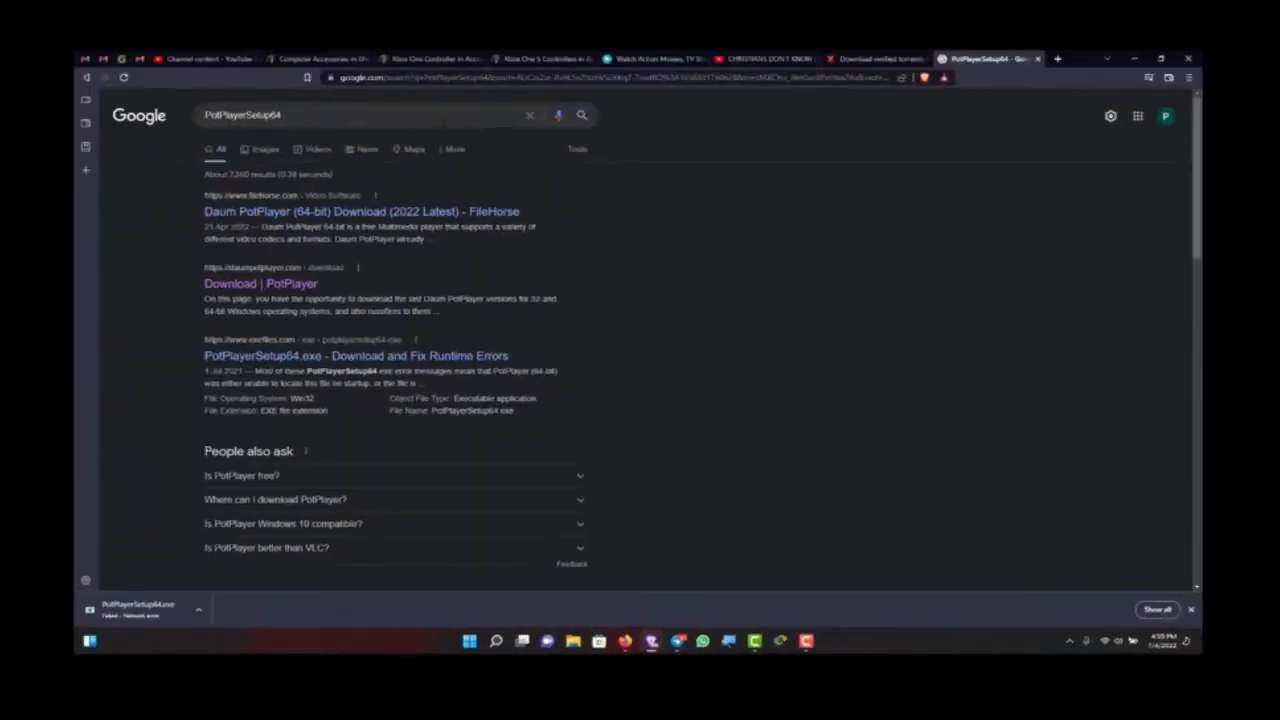
click(442, 121)
key(BackSpace)
key(BackSpace)
key(BackSpace)
key(BackSpace)
key(BackSpace)
key(BackSpace)
key(BackSpace)
key(BackSpace)
key(BackSpace)
key(BackSpace)
key(BackSpace)
key(BackSpace)
key(BackSpace)
key(BackSpace)
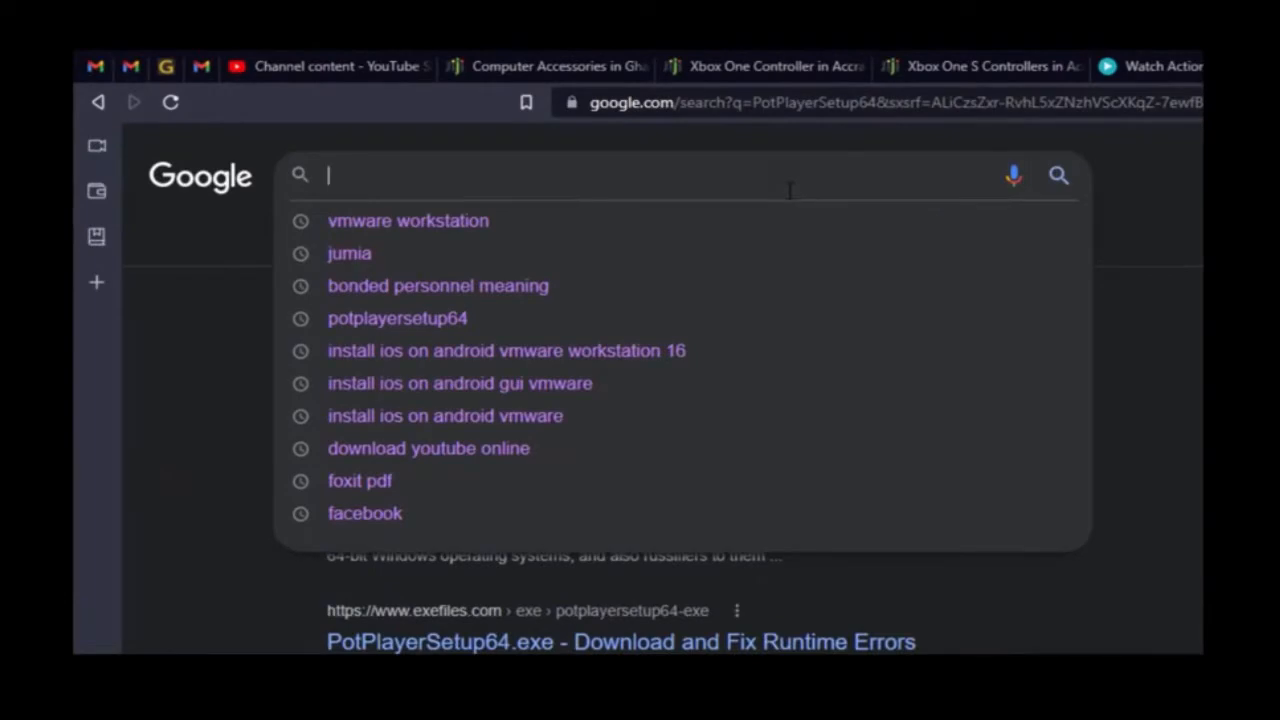
text(vmw)
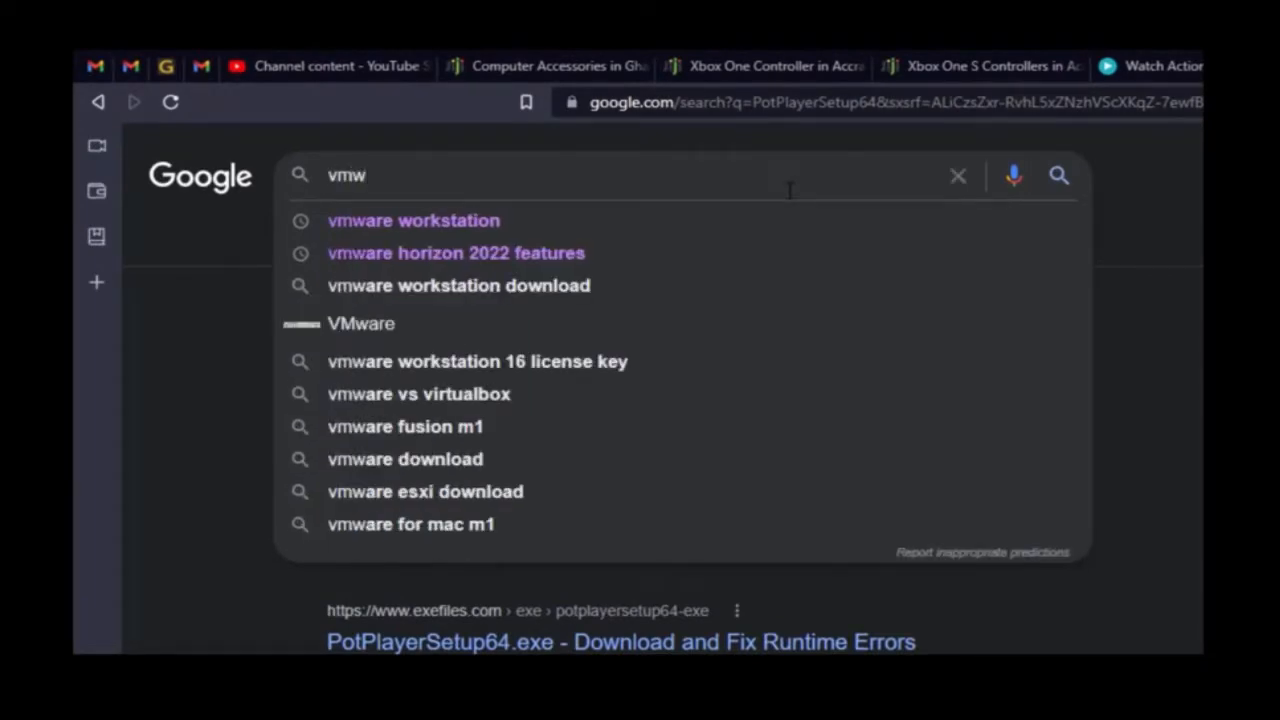
click(552, 221)
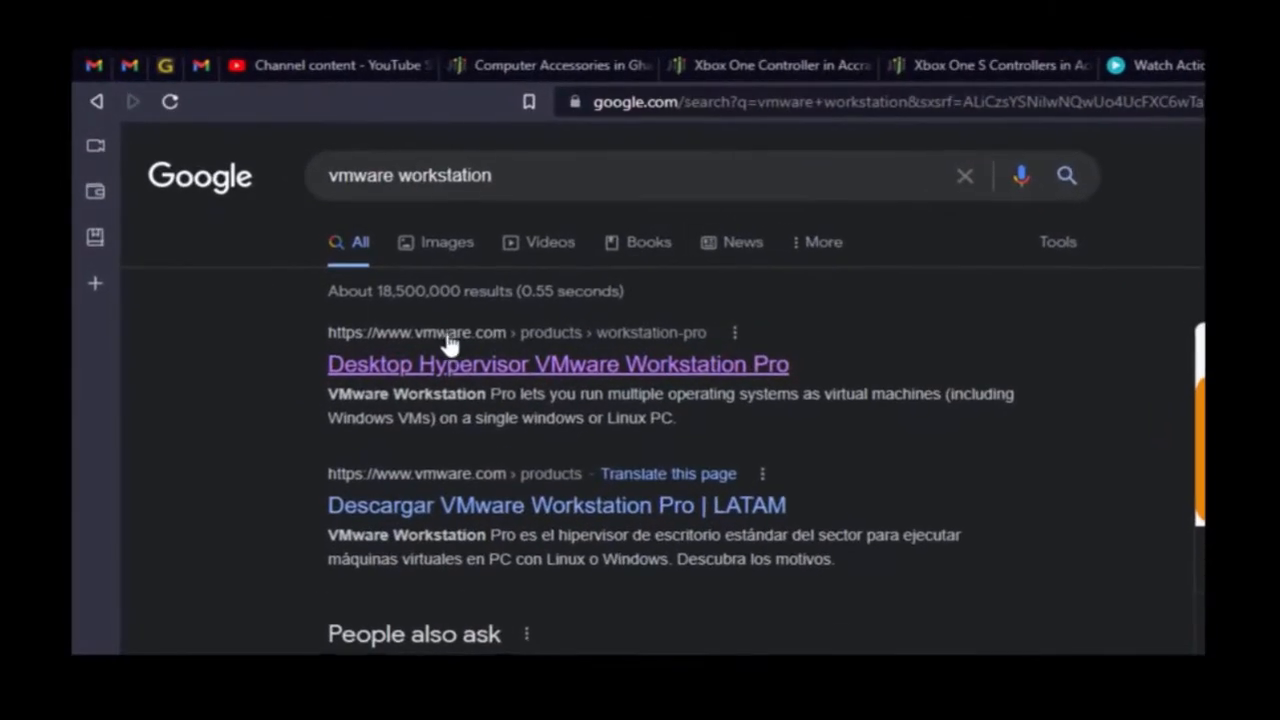
click(555, 368)
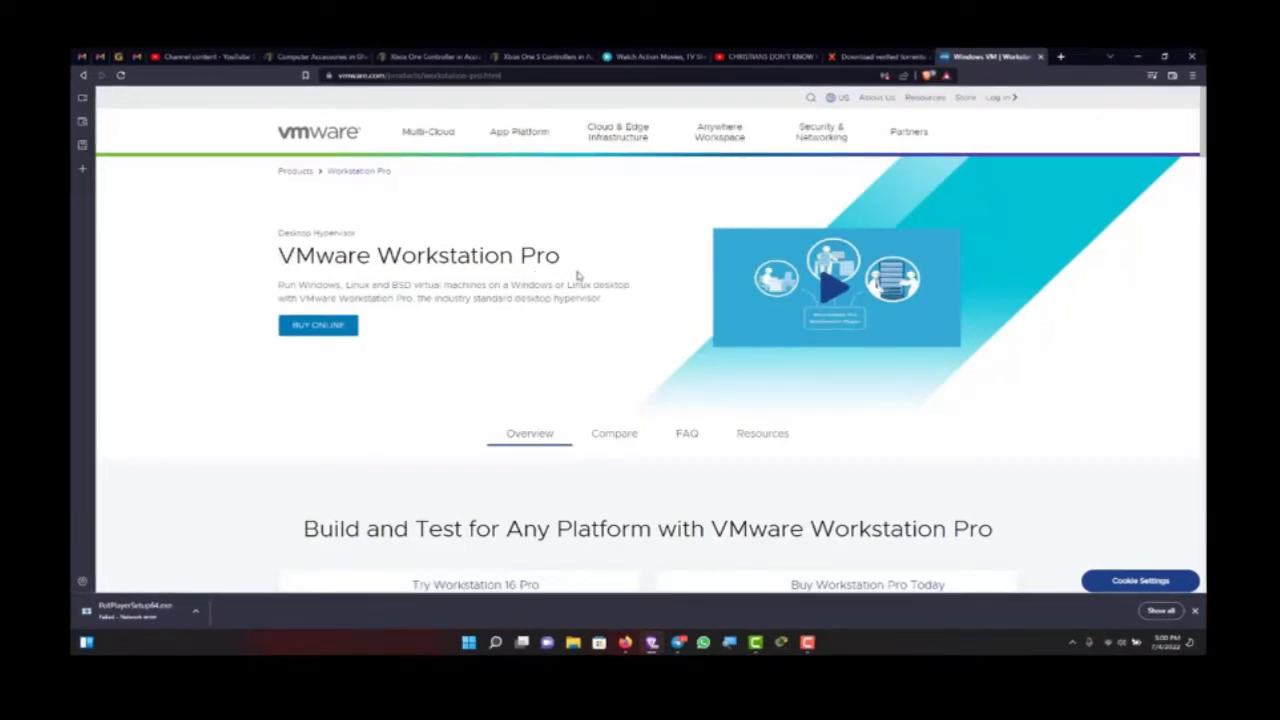
Step: Examine the VMware Workstation Pro page for its features, general system requirements, host OS requirements and supported guest operating systems
scroll(585, 316, down, 10)
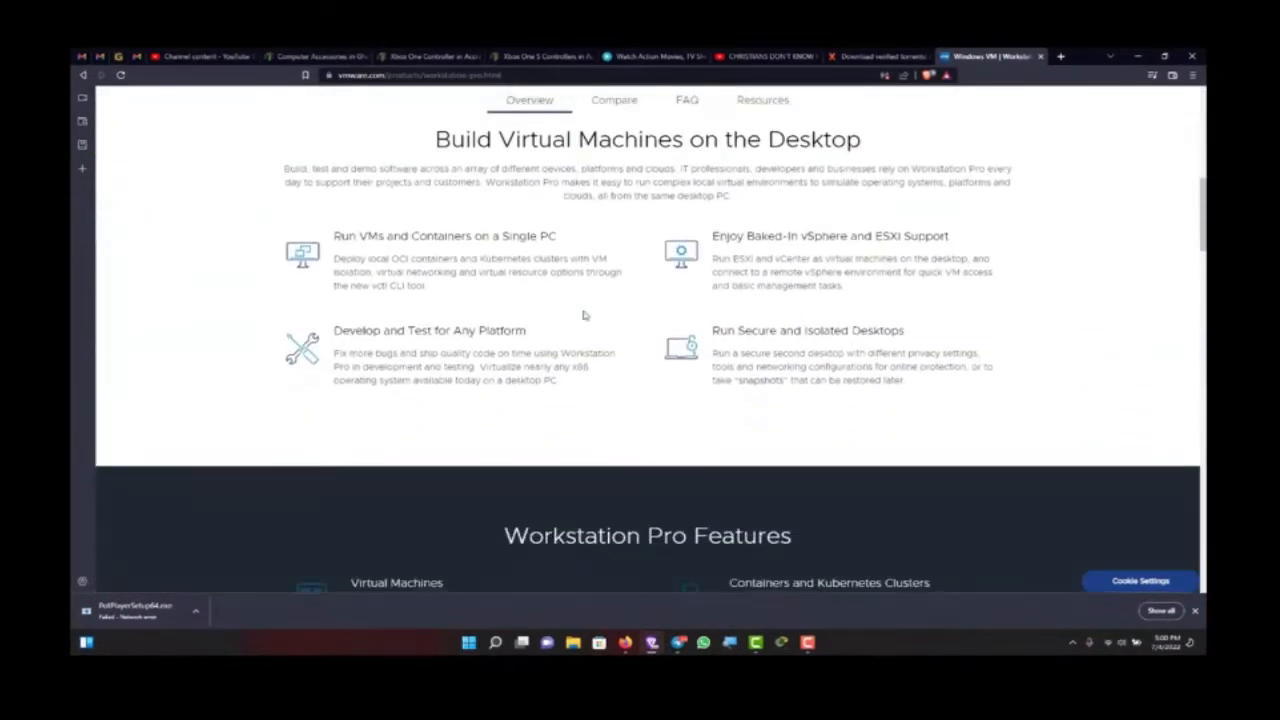
scroll(585, 316, down, 5)
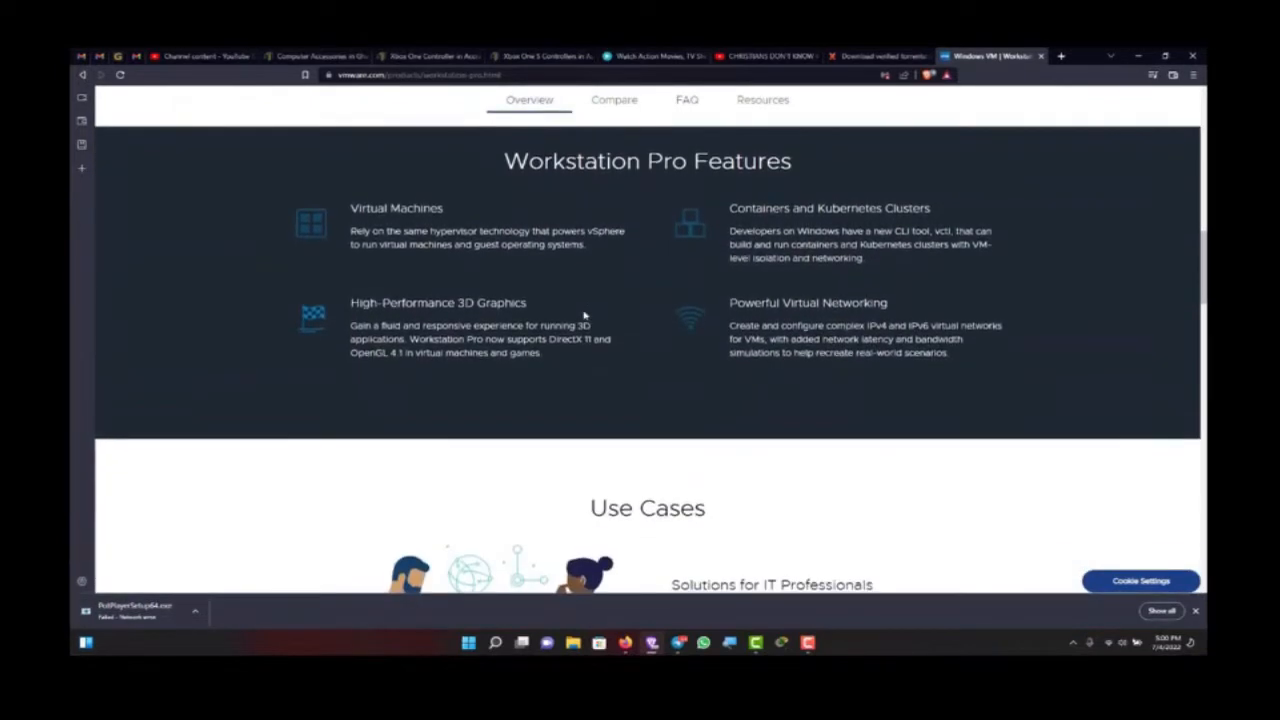
scroll(585, 316, down, 6)
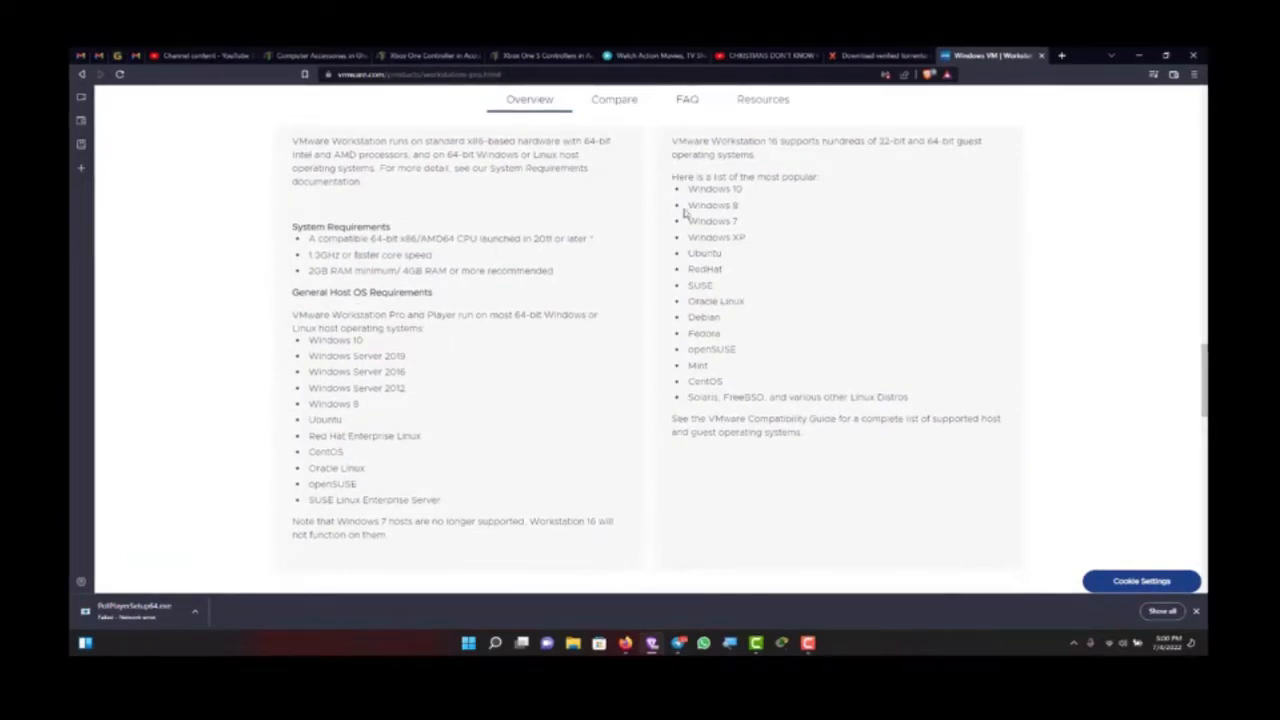
scroll(674, 206, up, 1)
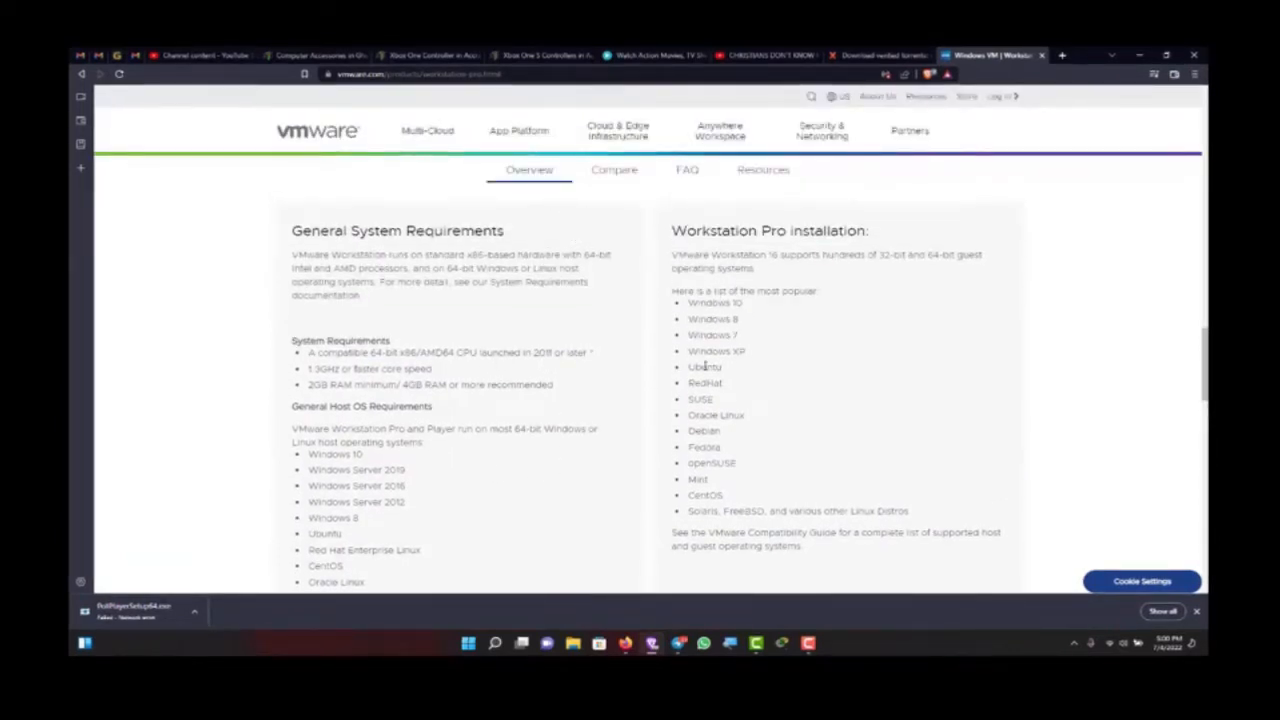
scroll(631, 348, up, 5)
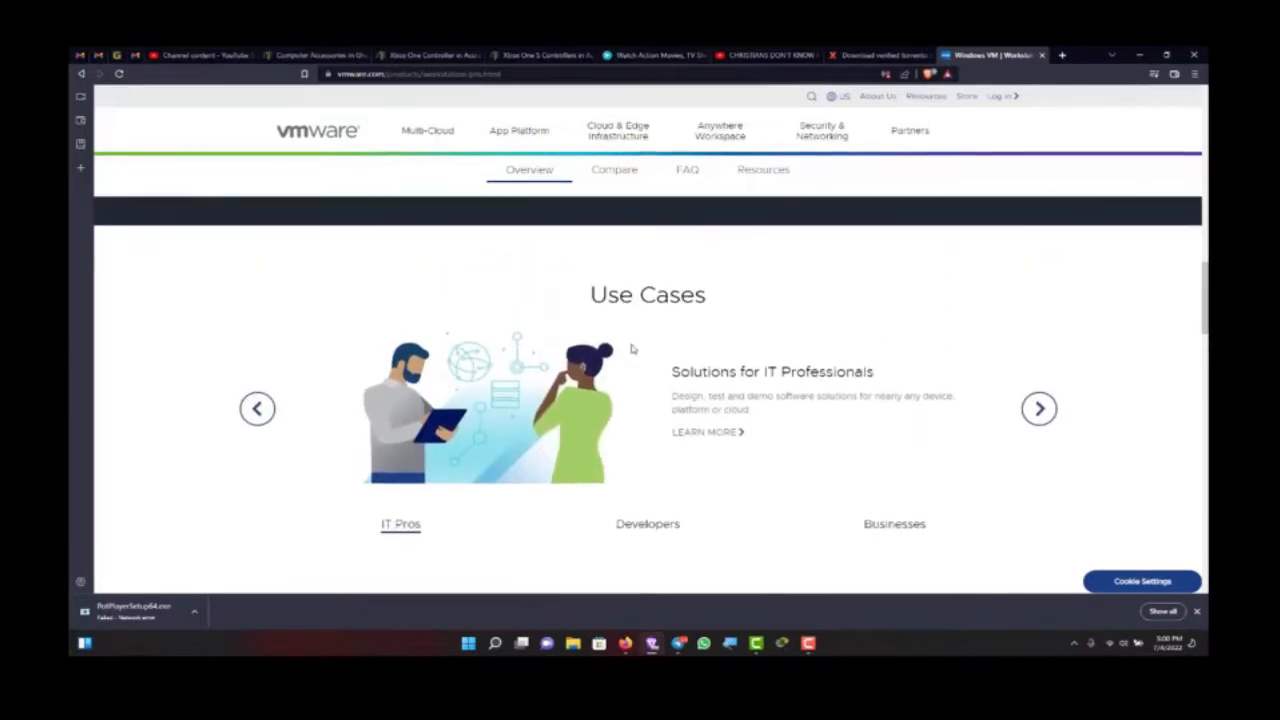
scroll(631, 348, down, 6)
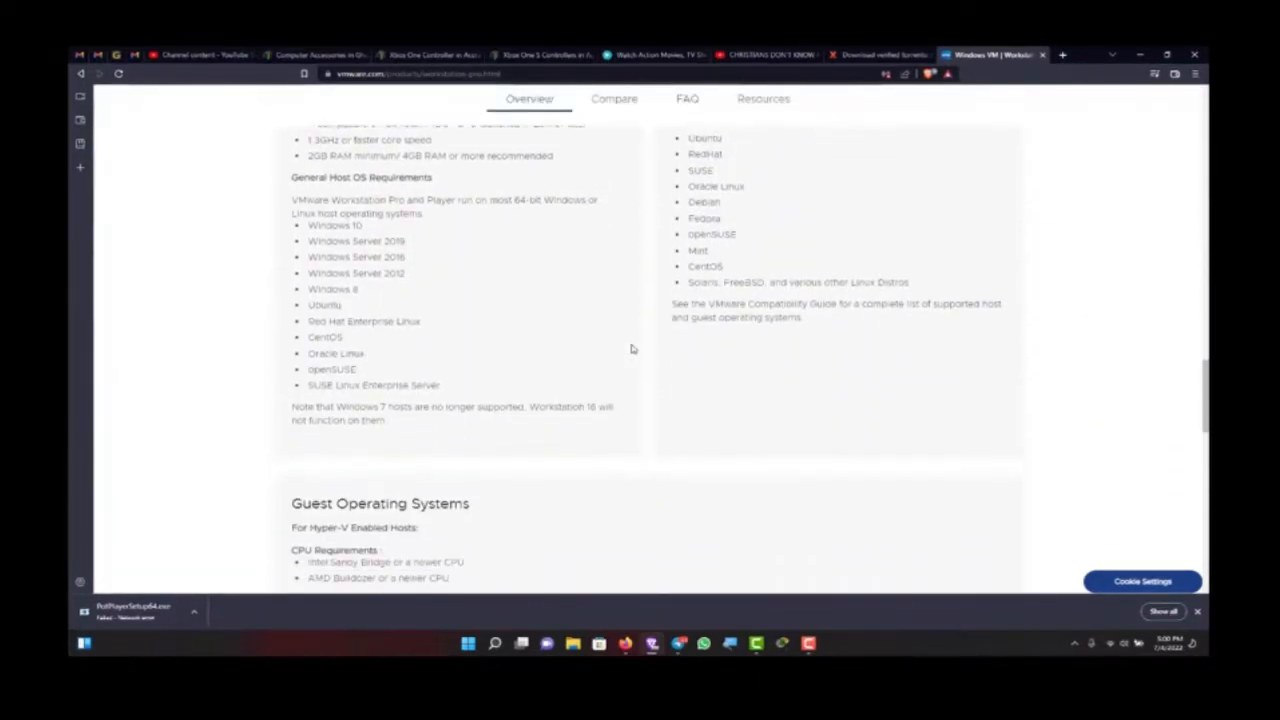
scroll(631, 348, up, 3)
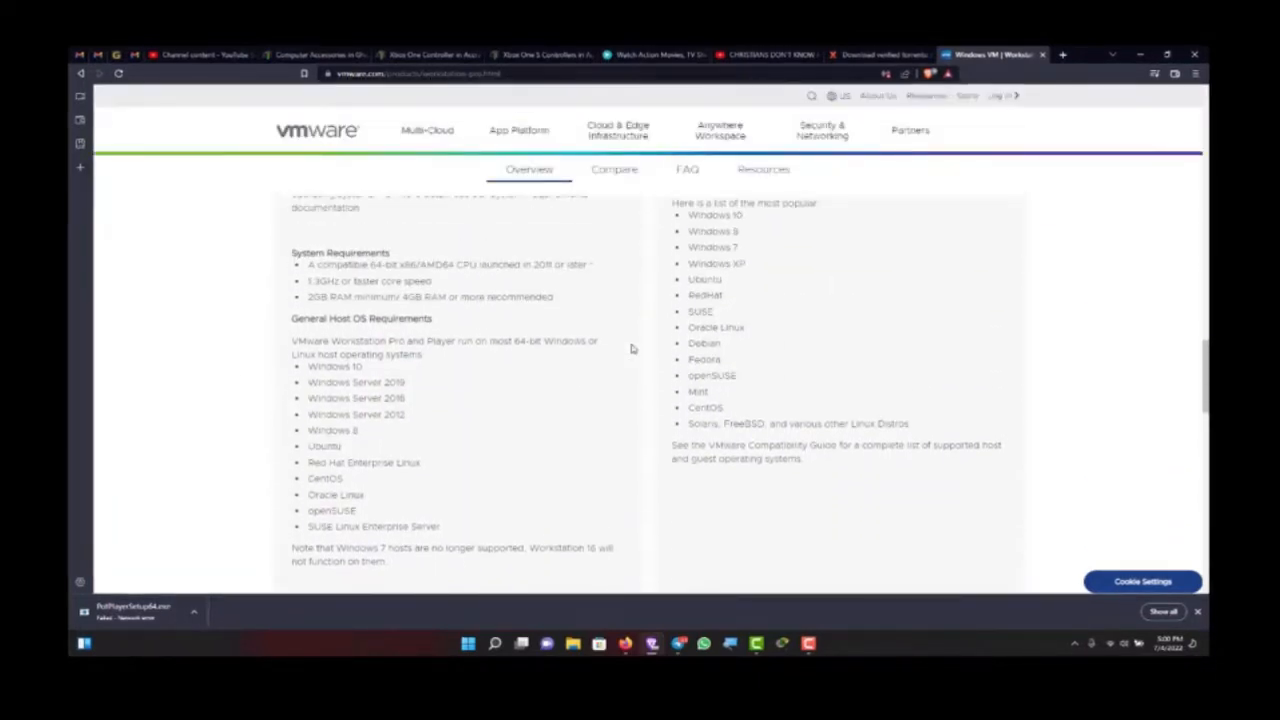
scroll(631, 348, up, 3)
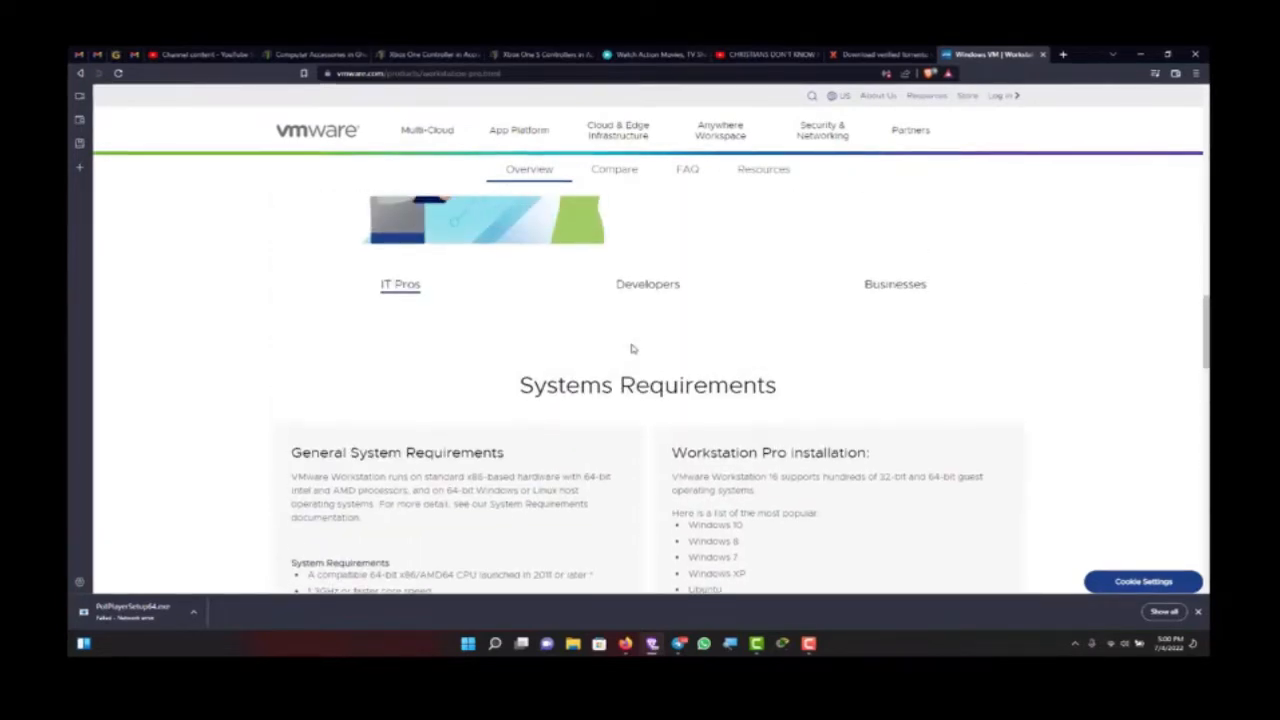
scroll(631, 348, down, 3)
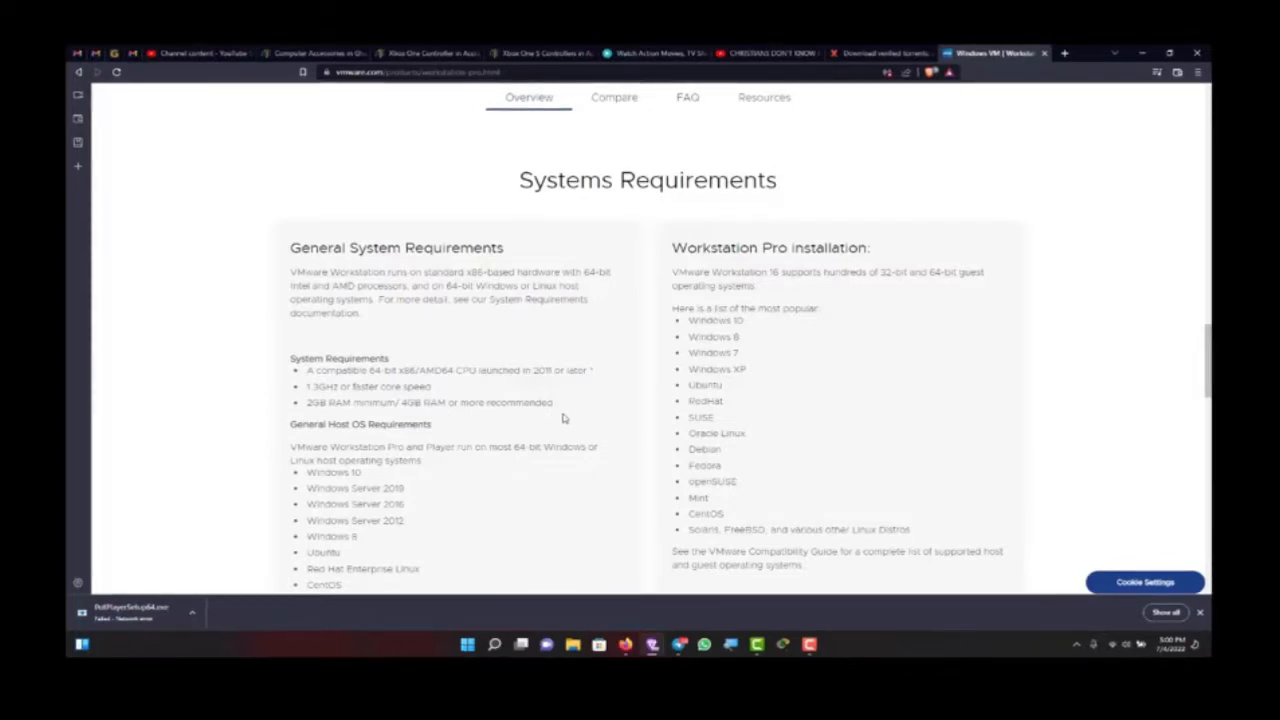
scroll(579, 417, down, 2)
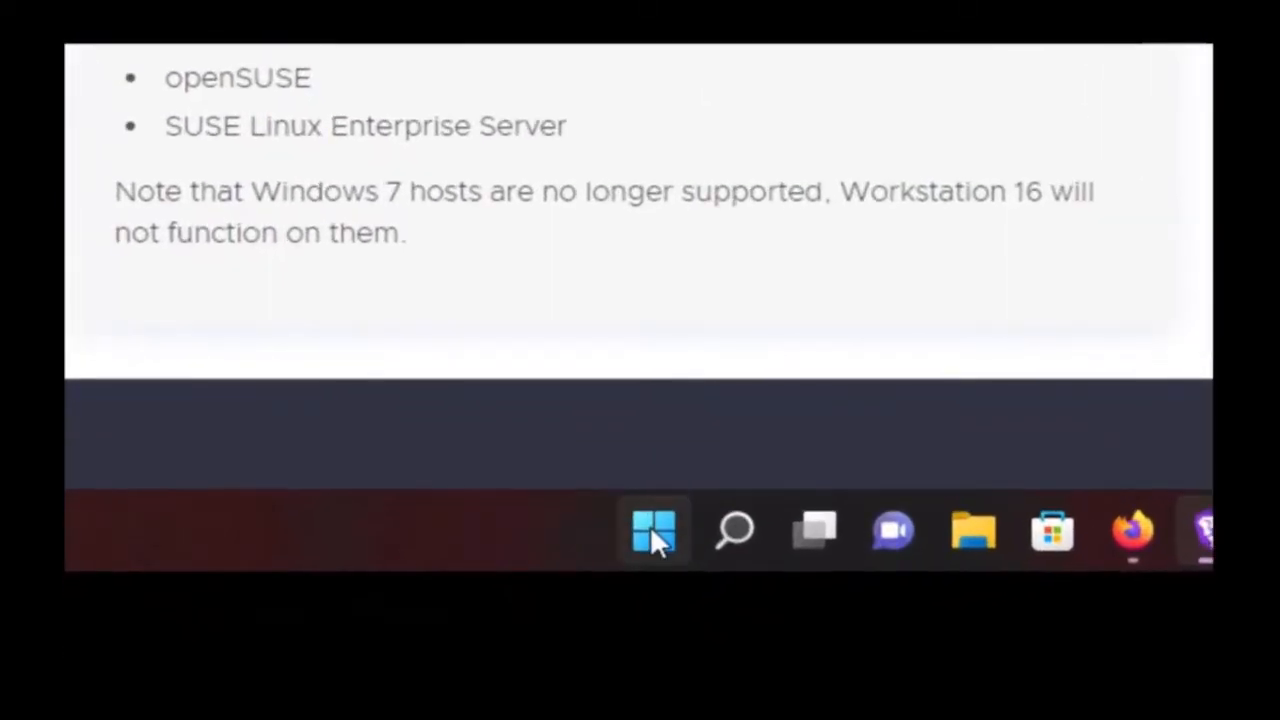
Step: Check this computer's processor, installed RAM and system type on the Windows System About page and close it
right_click(652, 528)
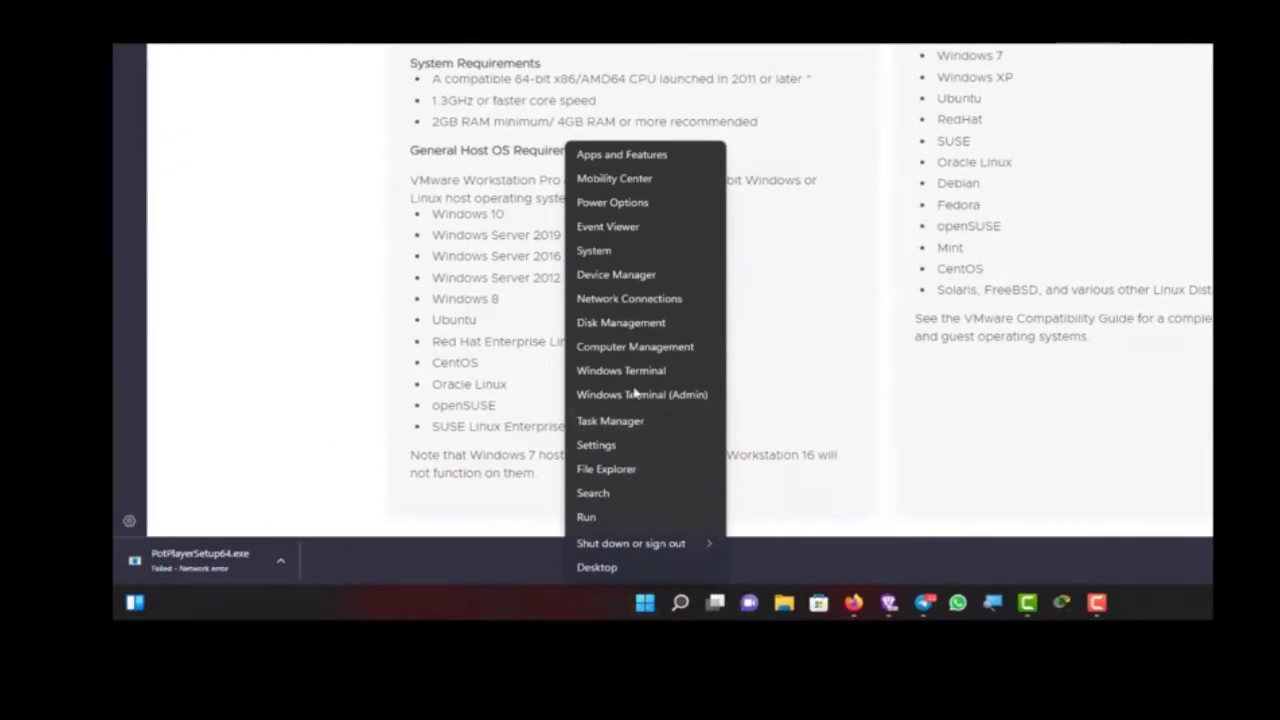
click(592, 251)
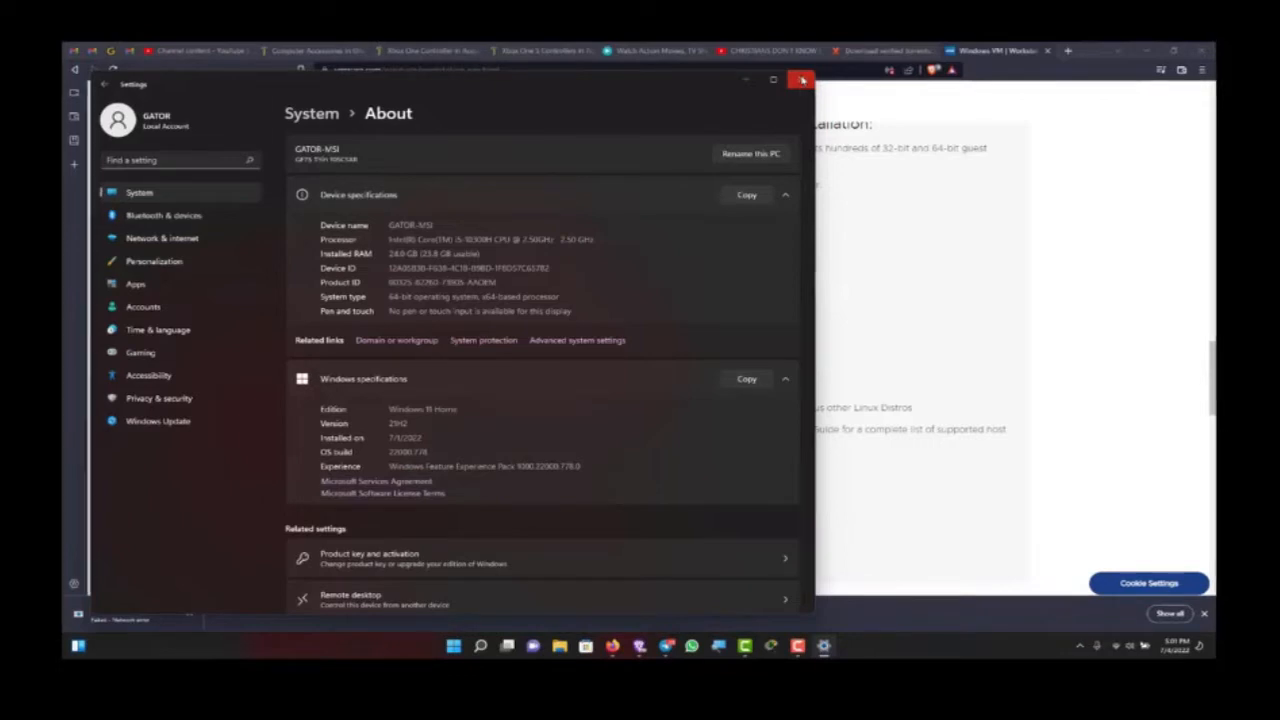
click(802, 80)
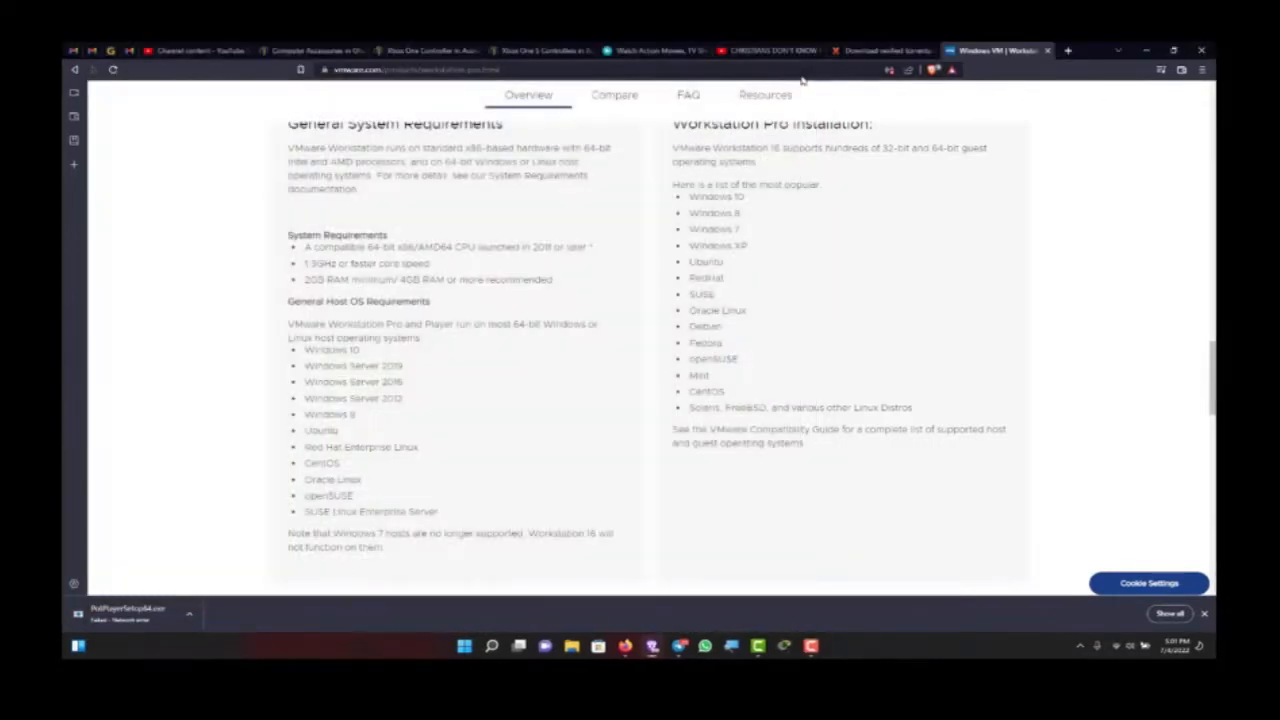
Step: Switch to File Explorer and open the VMware_Workstation_Pro_16.2.2_Build_19200509 folder inside APP on the DATA (D:) drive
click(1148, 50)
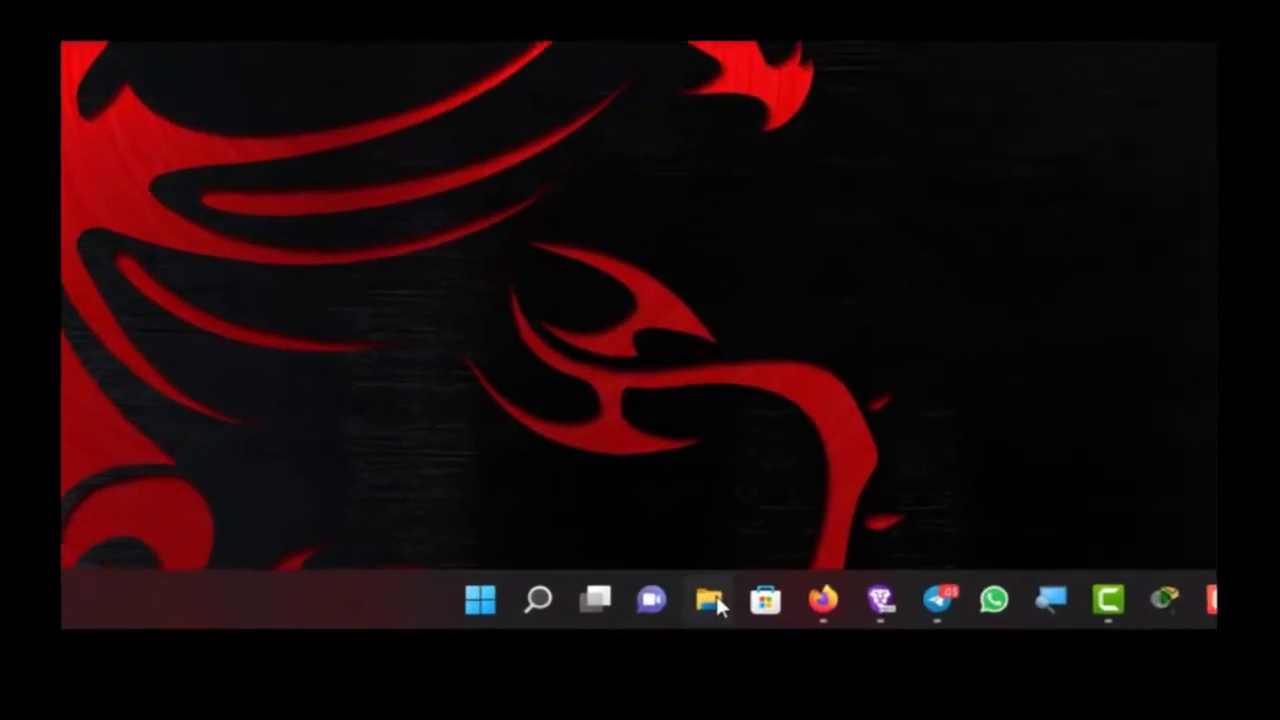
click(594, 642)
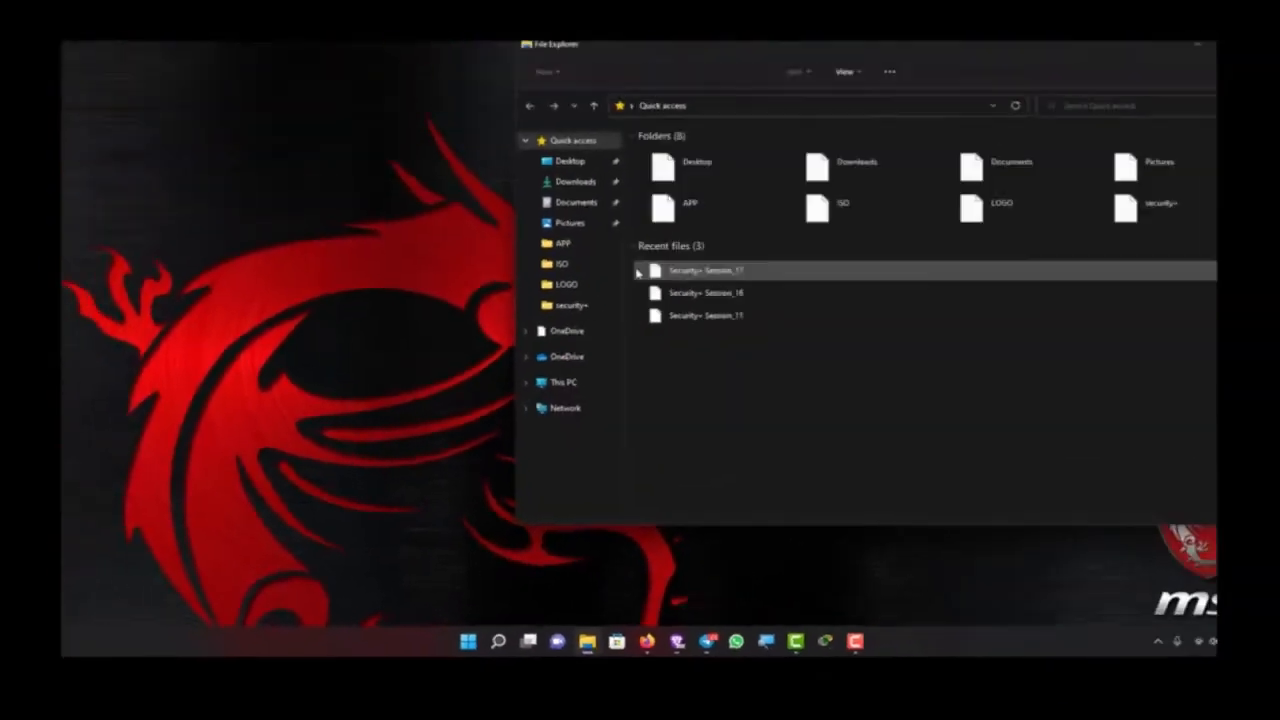
click(570, 416)
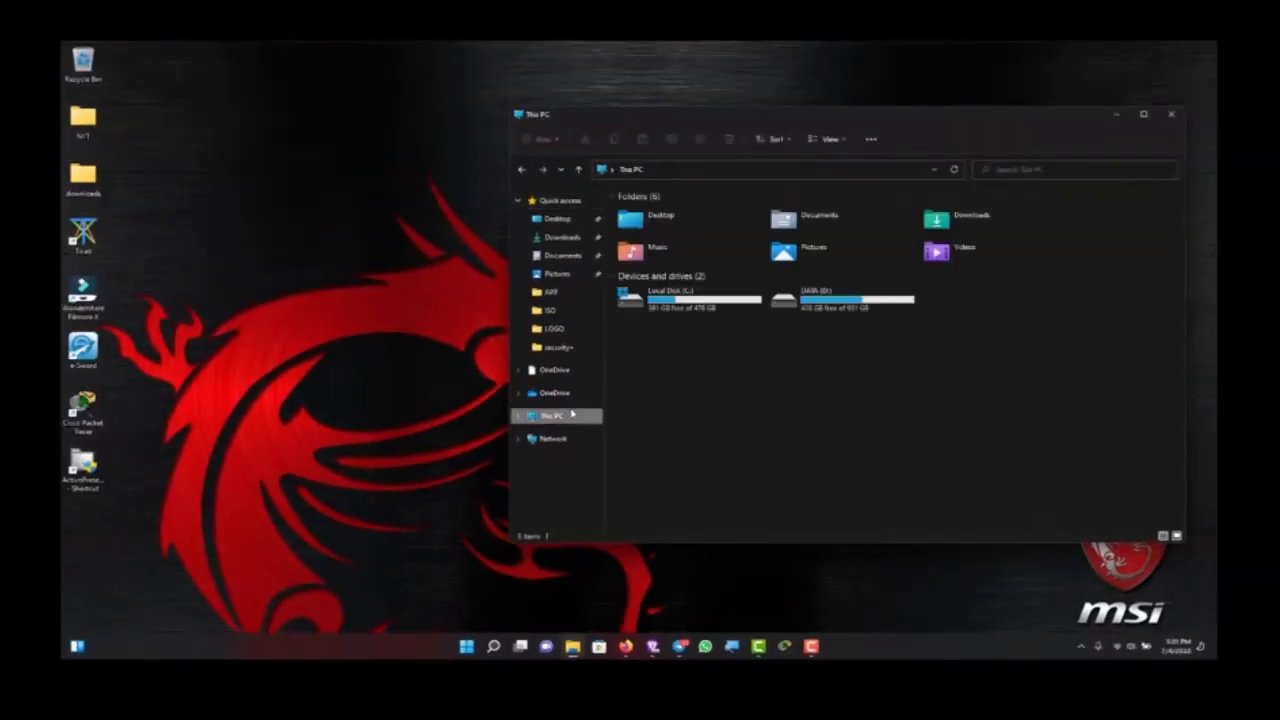
double_click(805, 296)
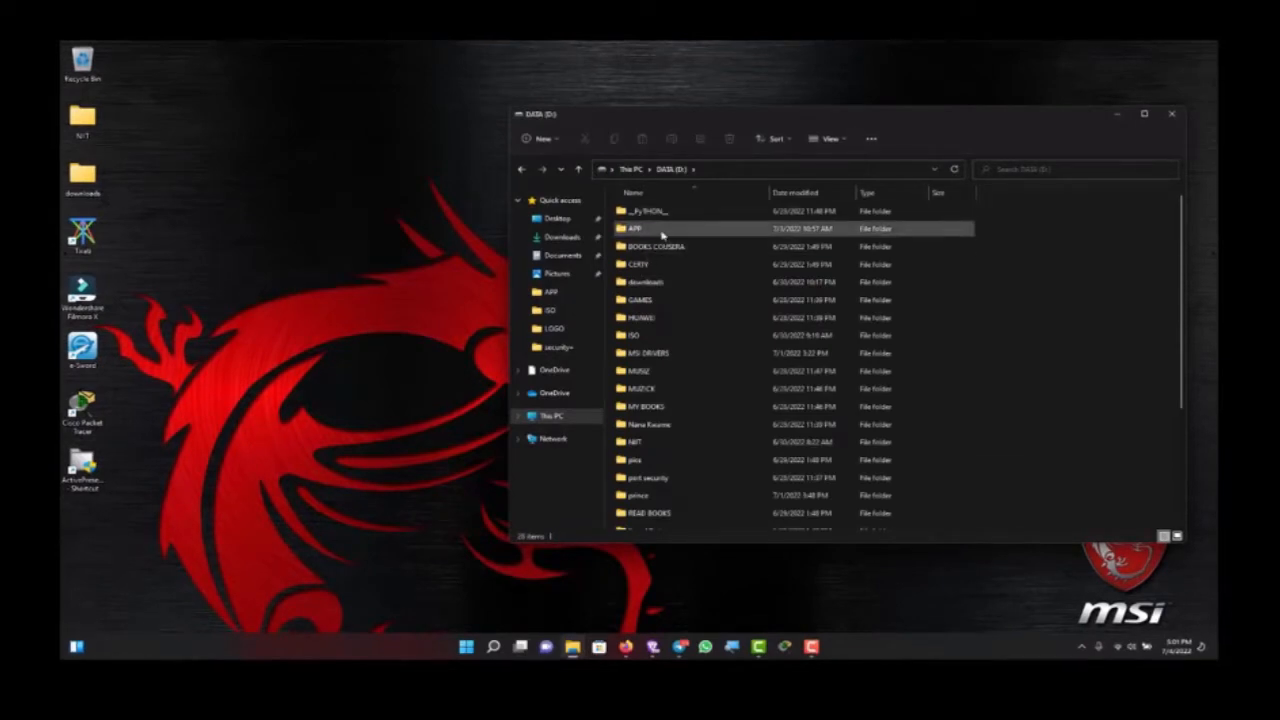
double_click(661, 231)
scroll(747, 398, down, 15)
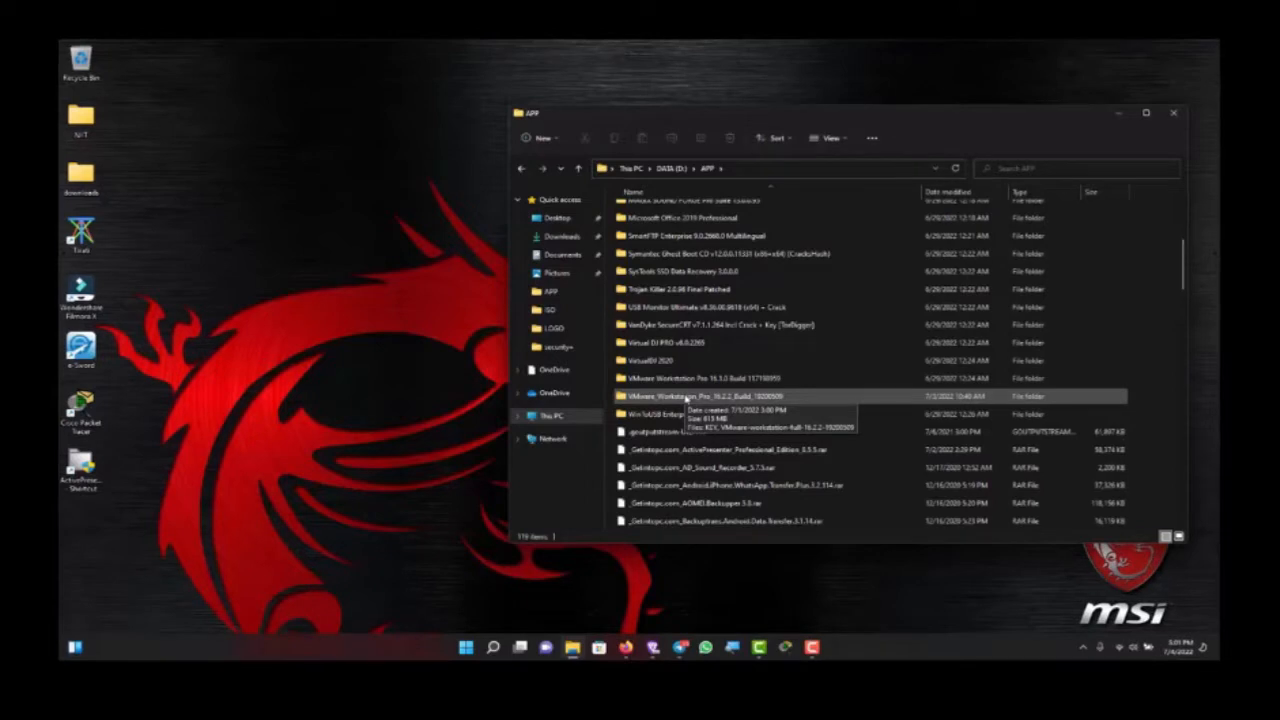
double_click(686, 398)
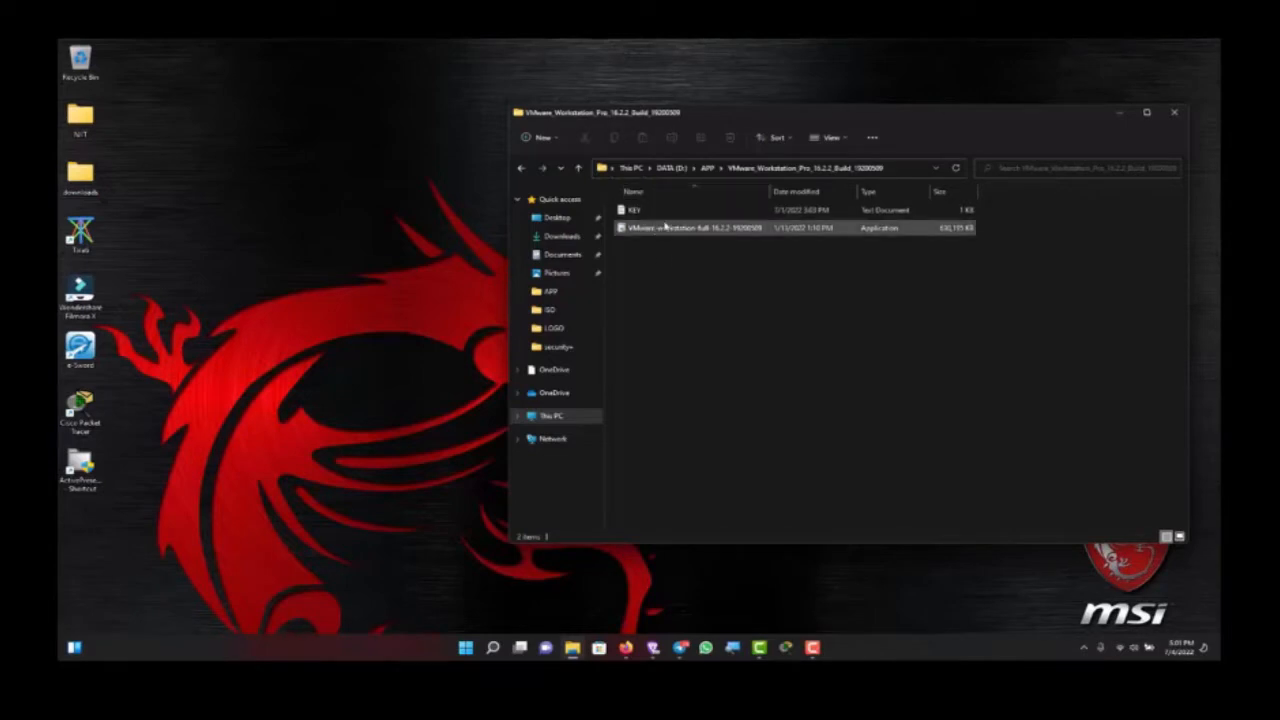
Step: Launch the VMware-workstation-full-16.2.2-19200509 installer and accept the terms of its End-User License Agreement
click(709, 228)
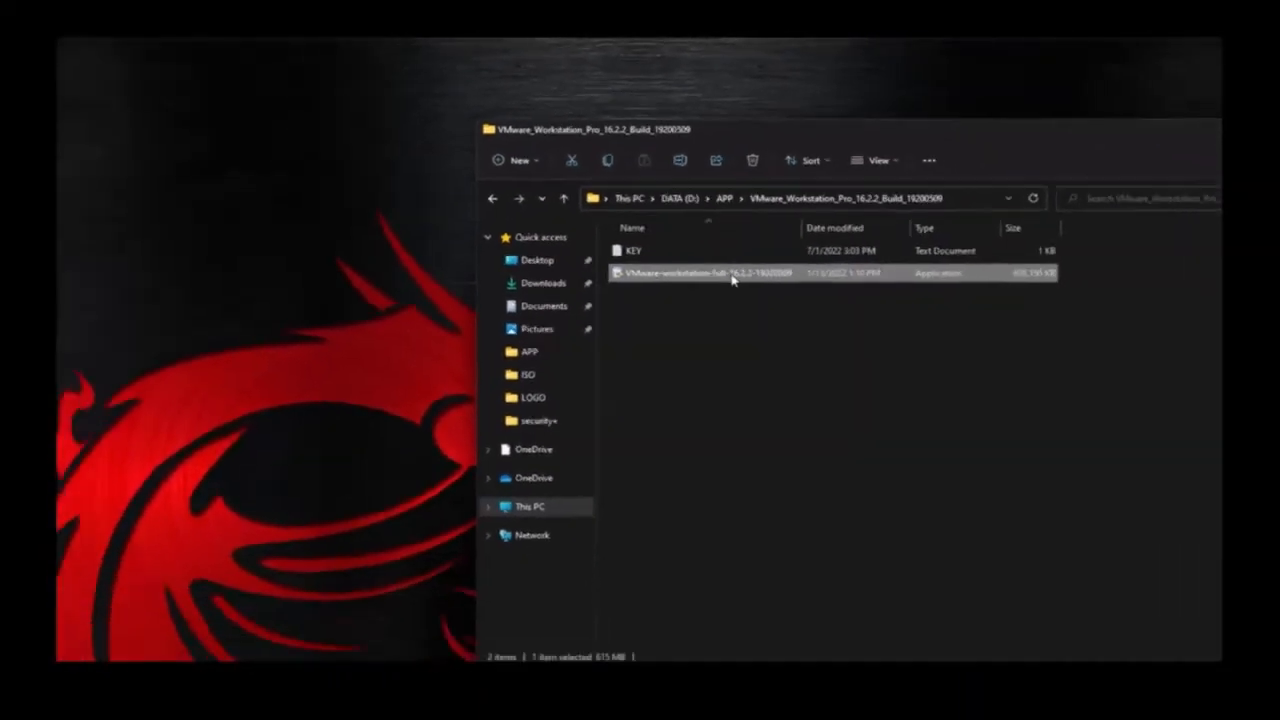
double_click(730, 273)
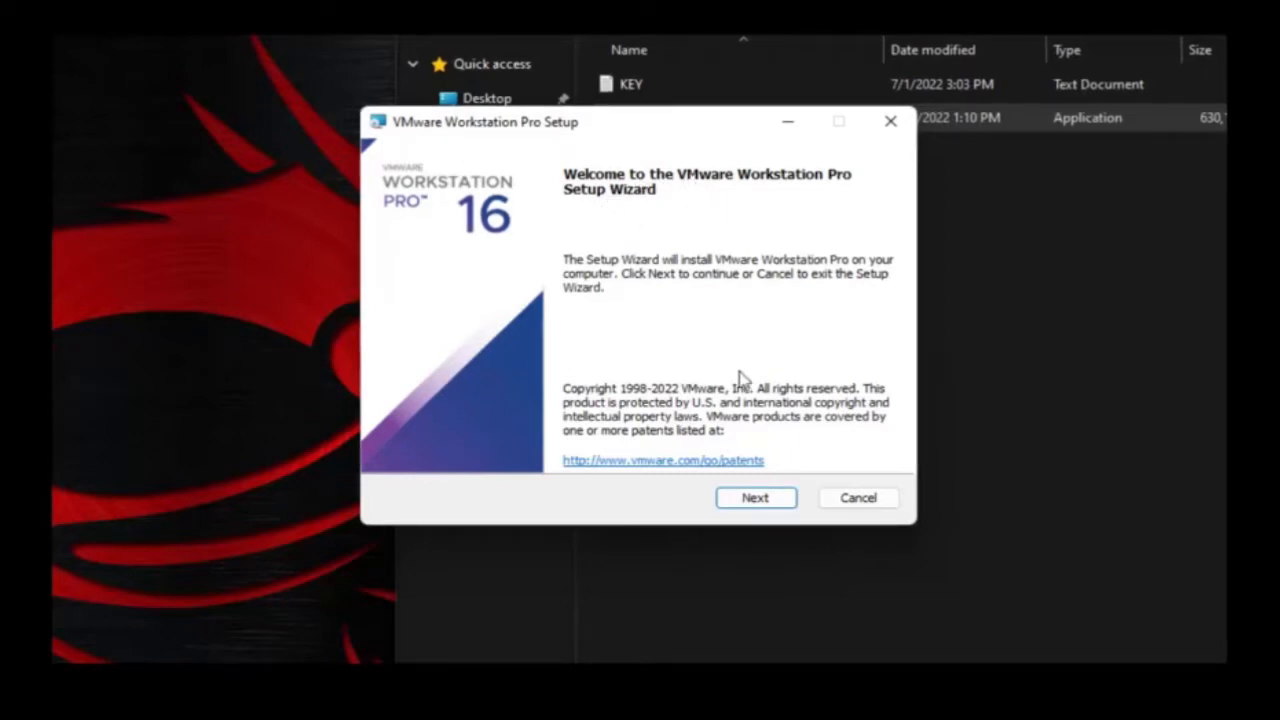
click(756, 500)
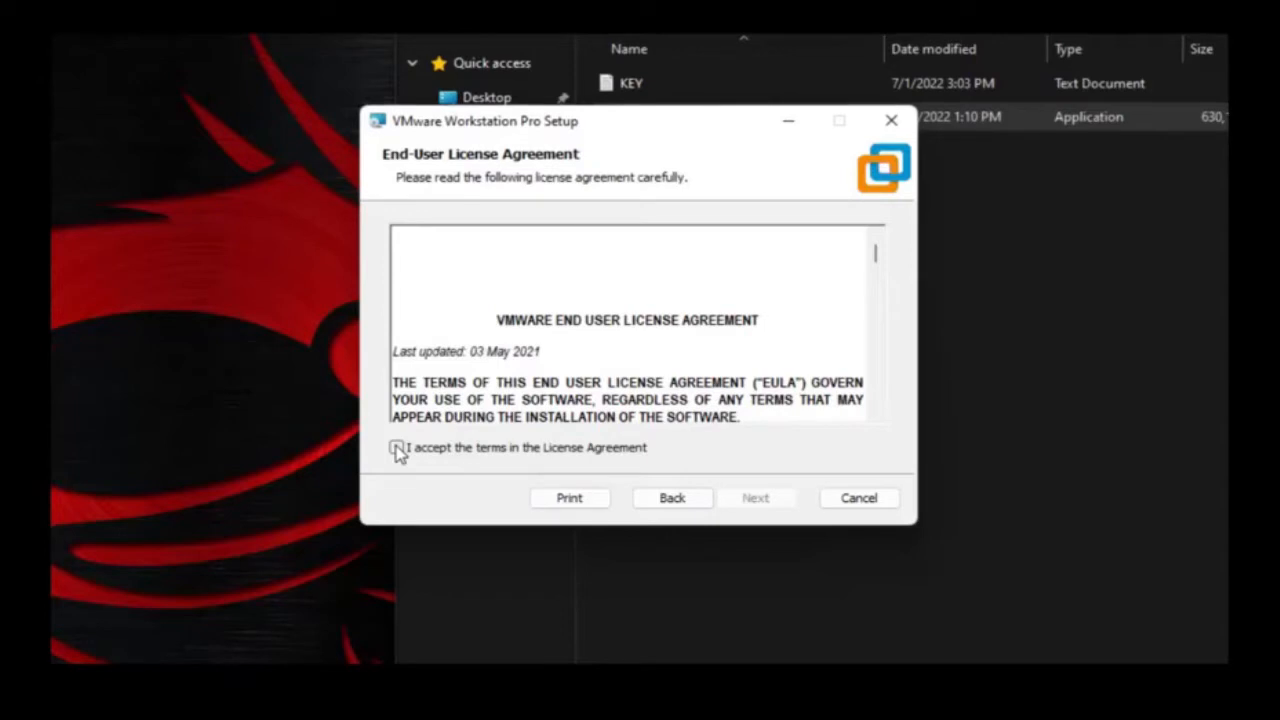
click(397, 448)
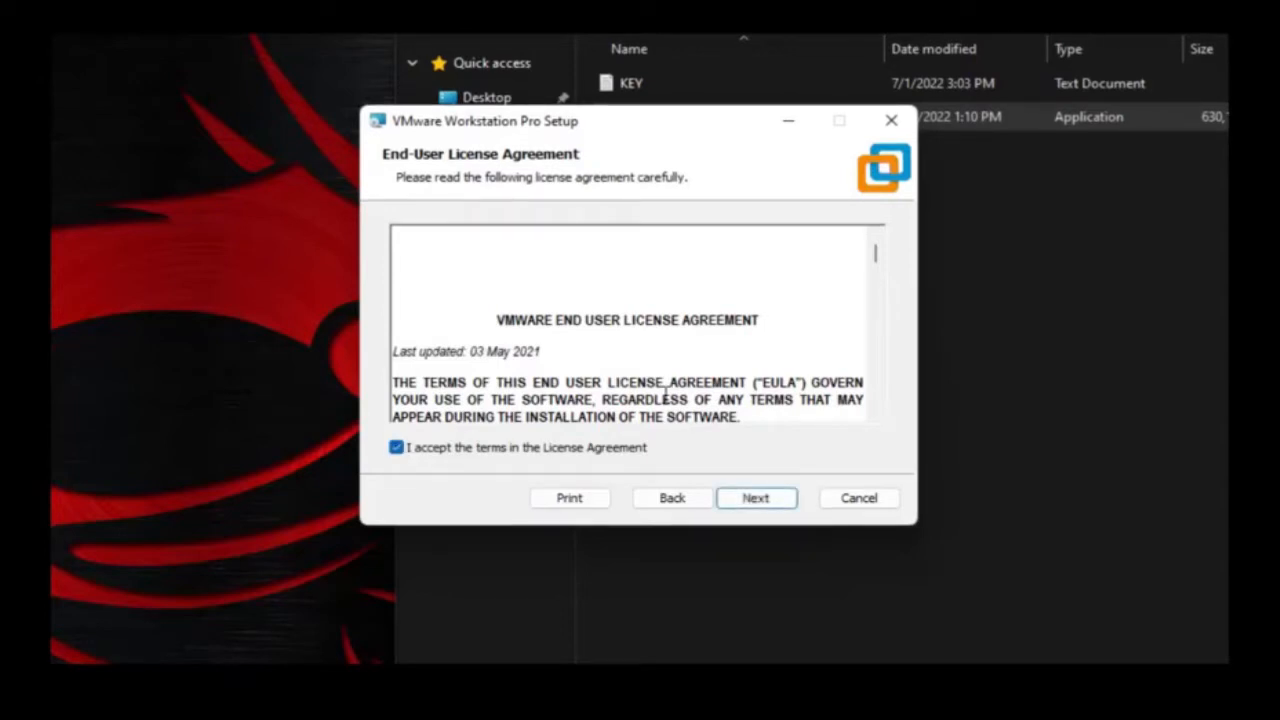
click(752, 499)
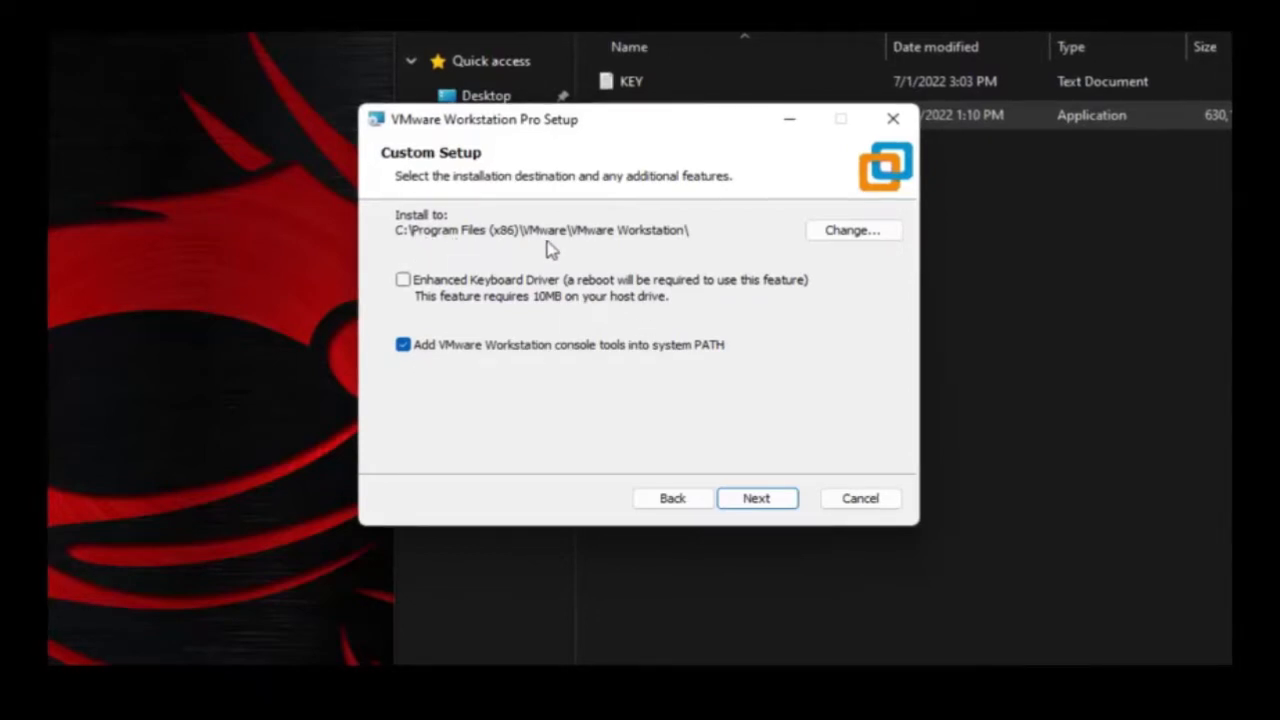
Step: View the destination folder options, keep the default C:\Program Files (x86)\VMware\VMware Workstation\ location and accept the custom setup with console tools in the system PATH
click(866, 238)
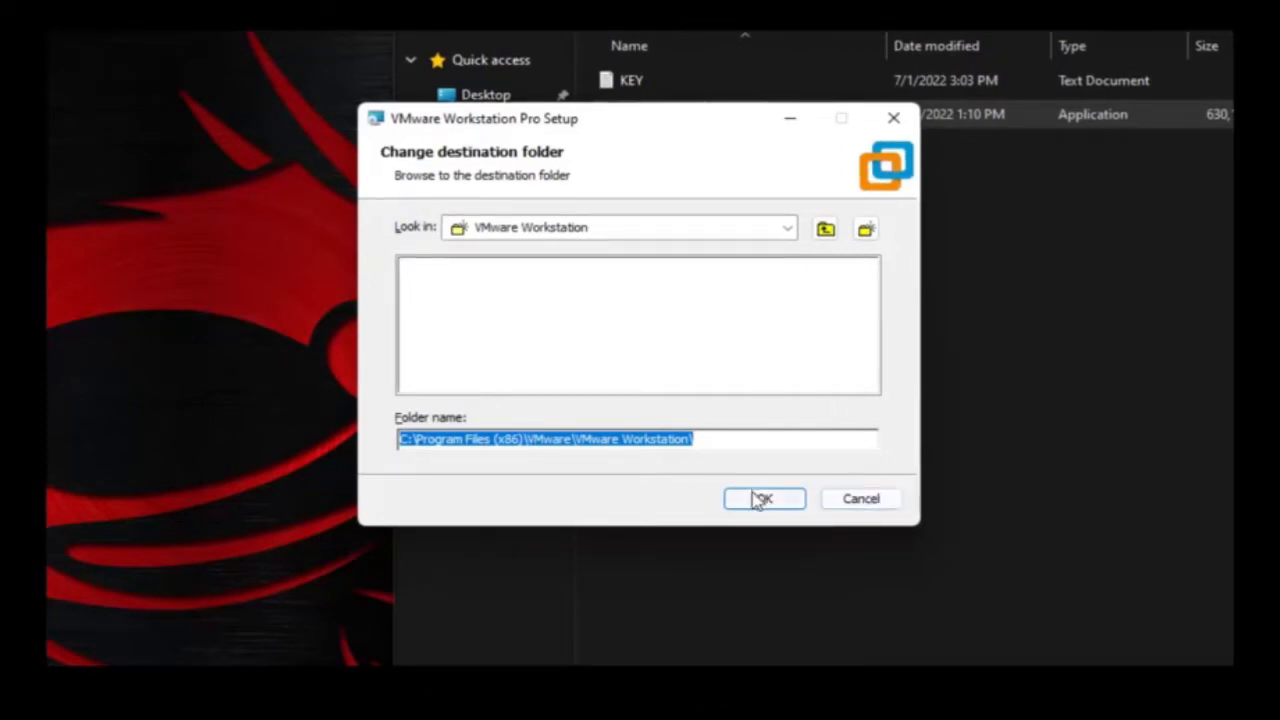
click(860, 505)
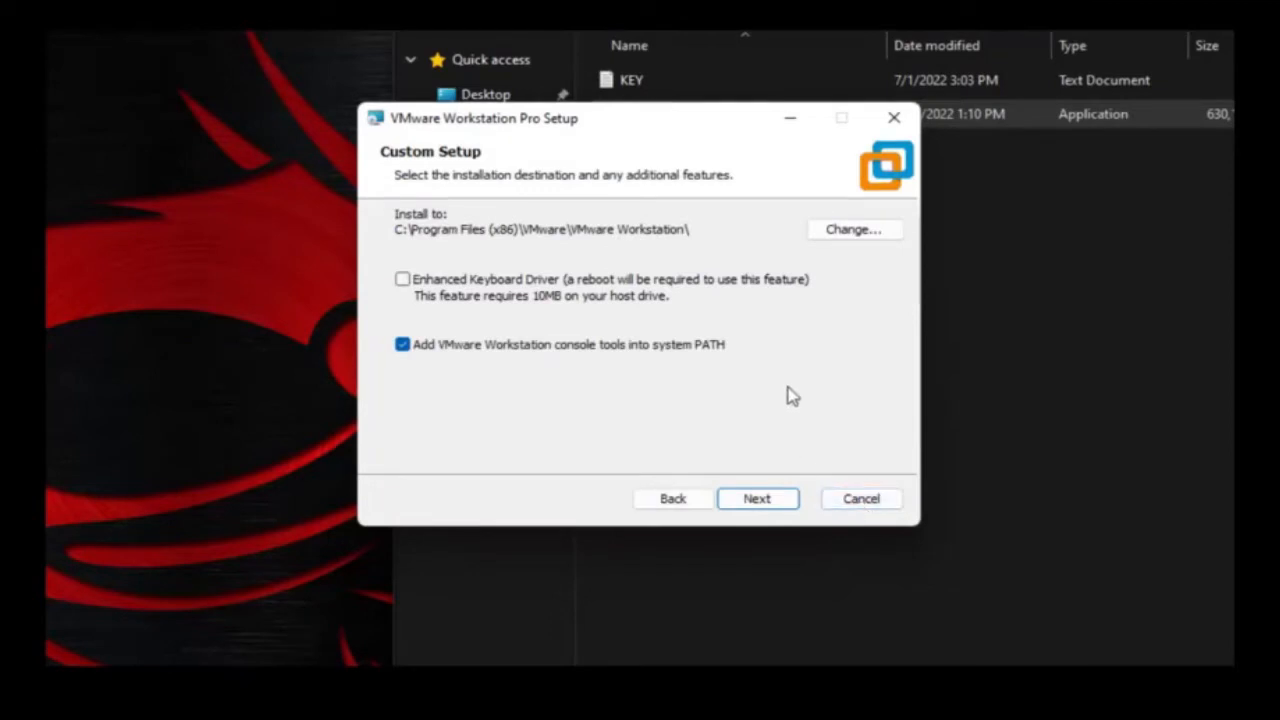
click(755, 496)
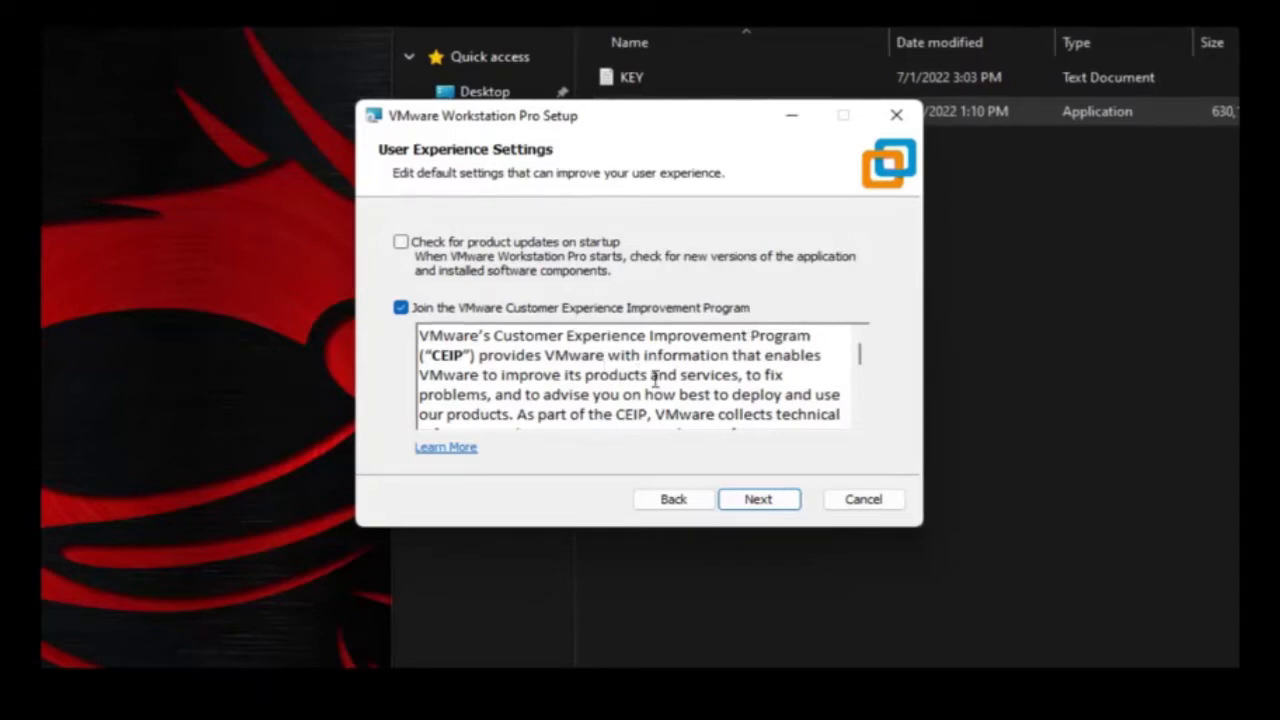
Step: Opt out of the VMware Customer Experience Improvement Program and continue the setup with the startup update check off
scroll(645, 388, down, 6)
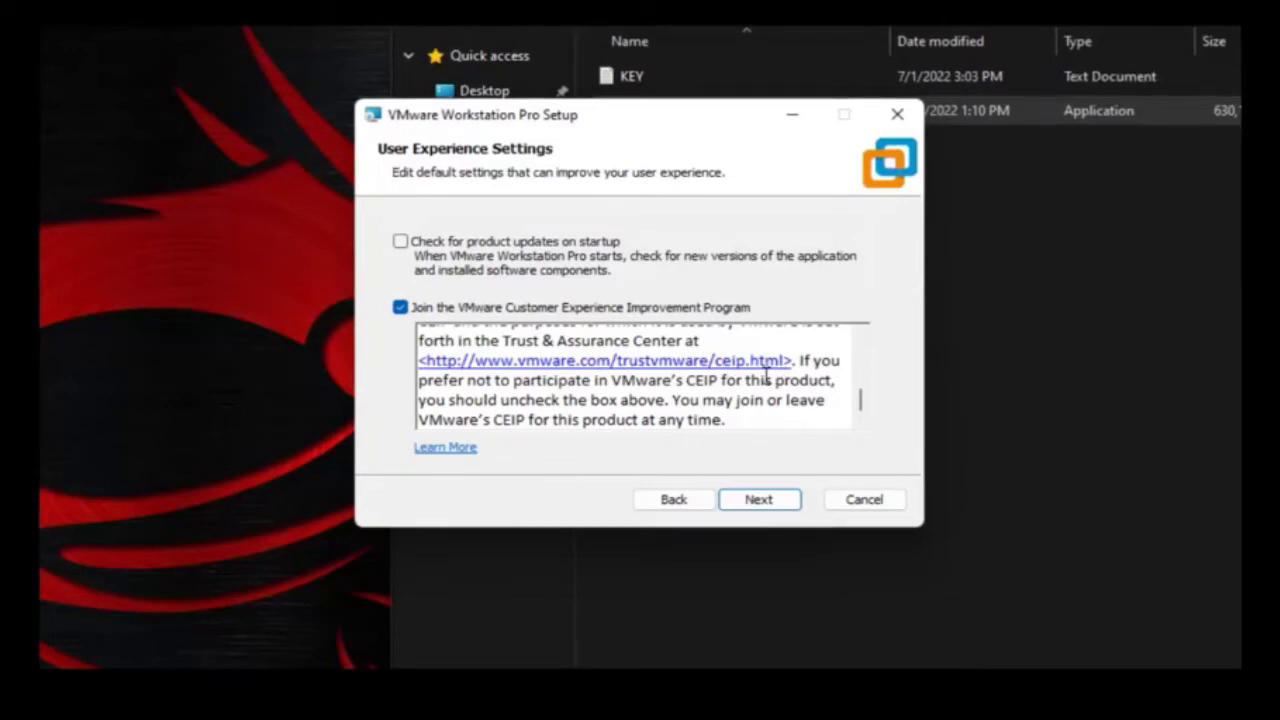
click(400, 309)
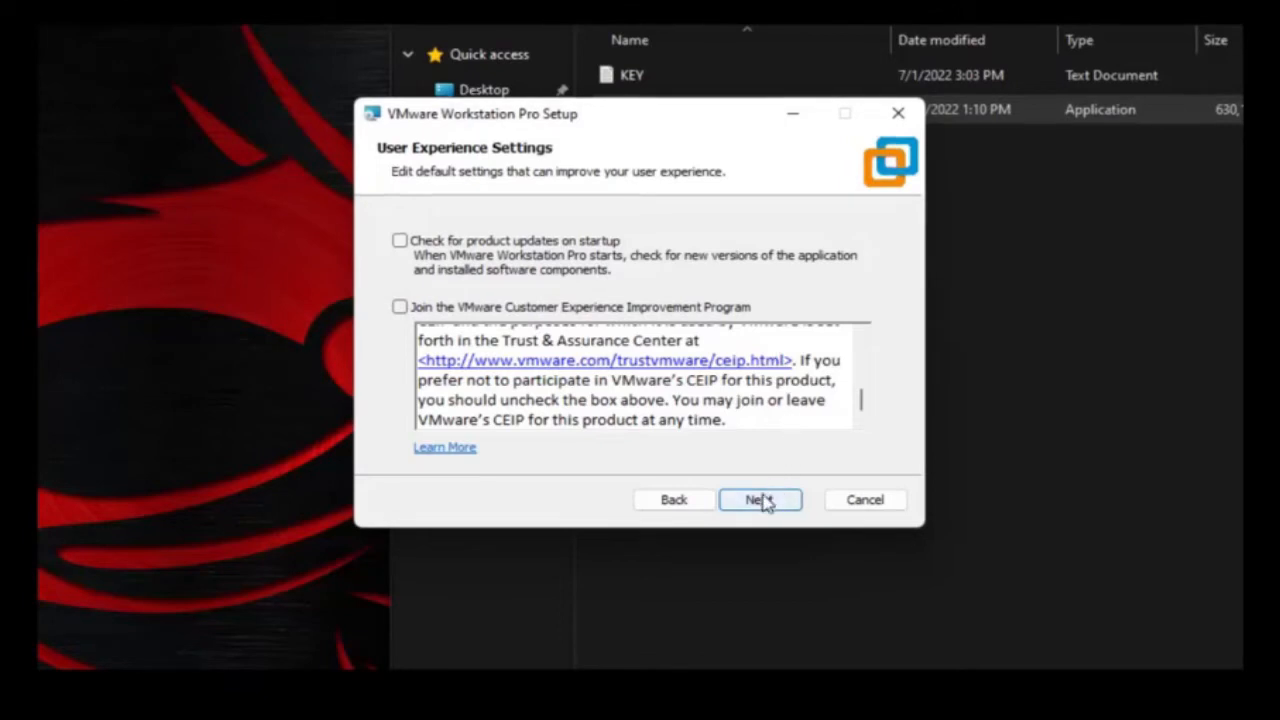
click(760, 500)
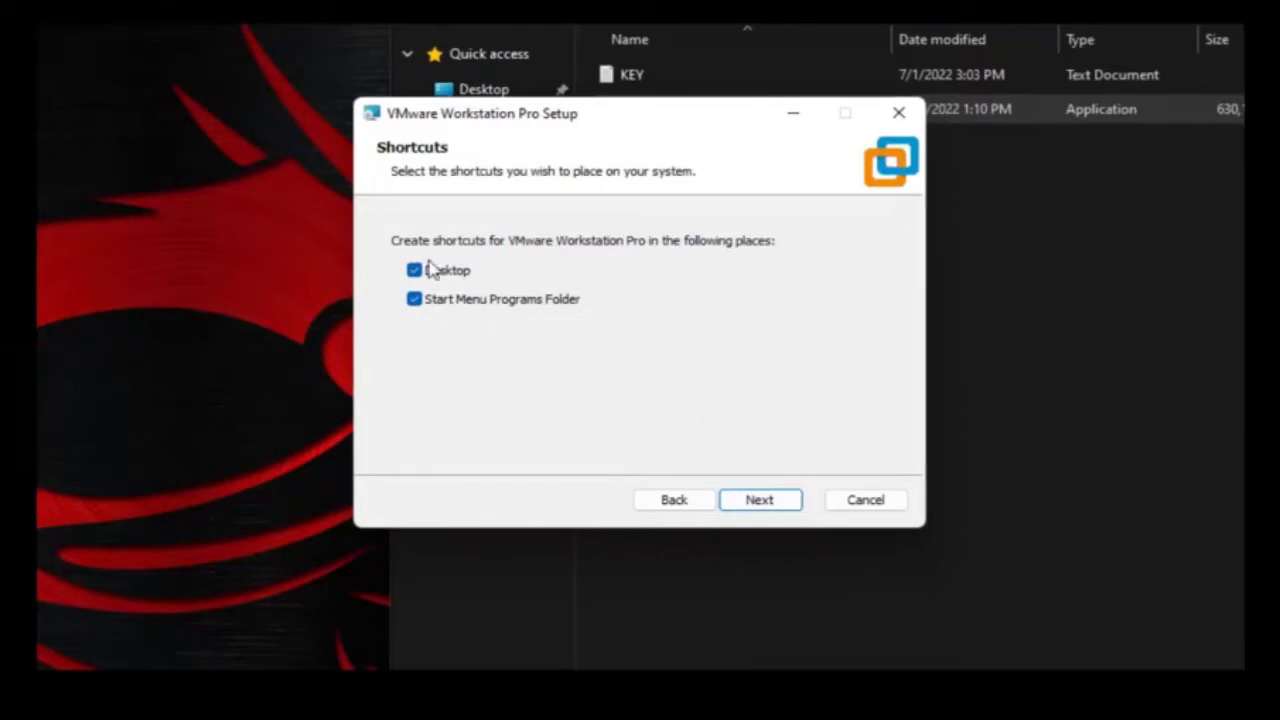
Step: Keep both the Desktop and Start Menu Programs Folder shortcuts and install VMware Workstation Pro
click(762, 500)
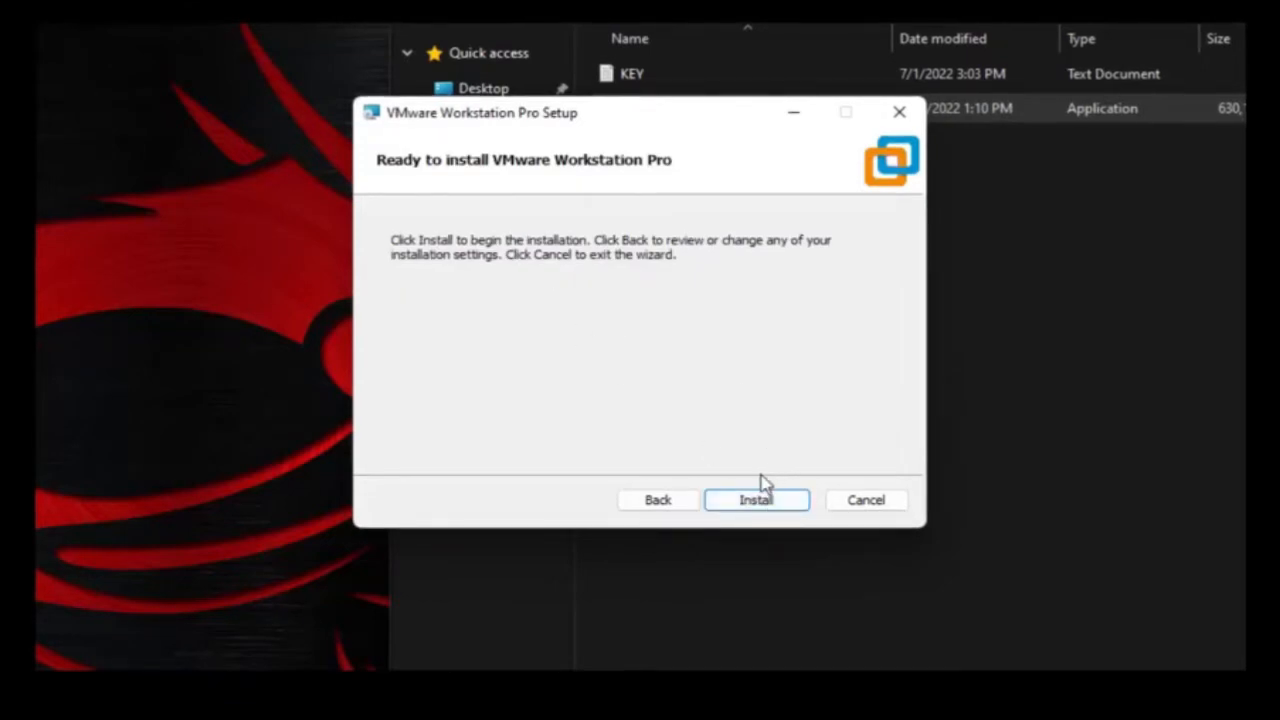
click(755, 502)
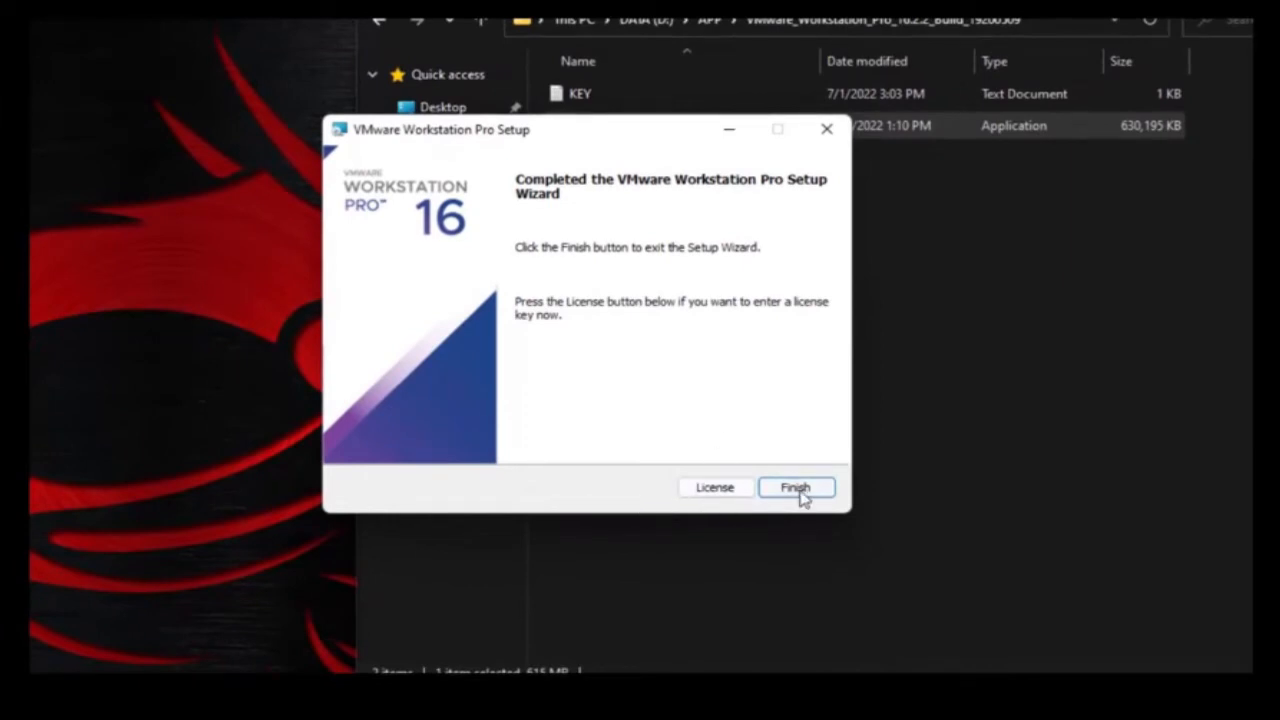
Step: Copy the license key from the KEY text document into the setup wizard's license key field, submit it and finish the setup
click(714, 487)
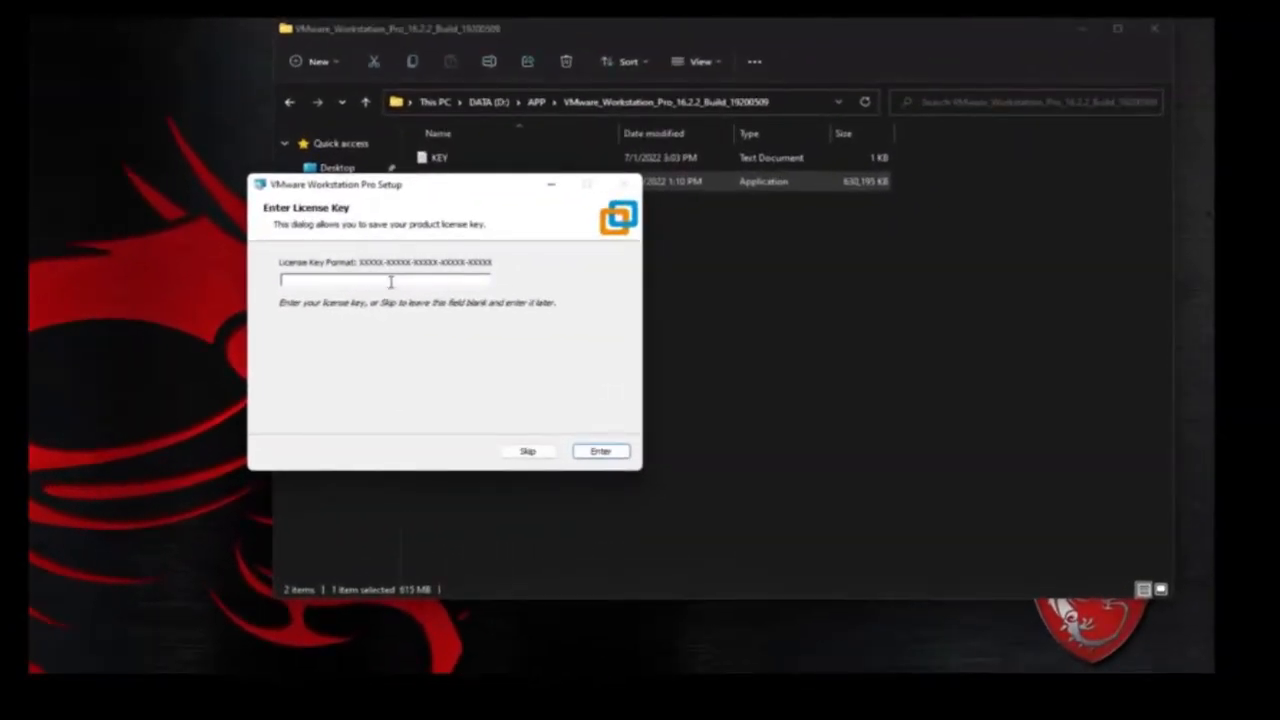
click(434, 160)
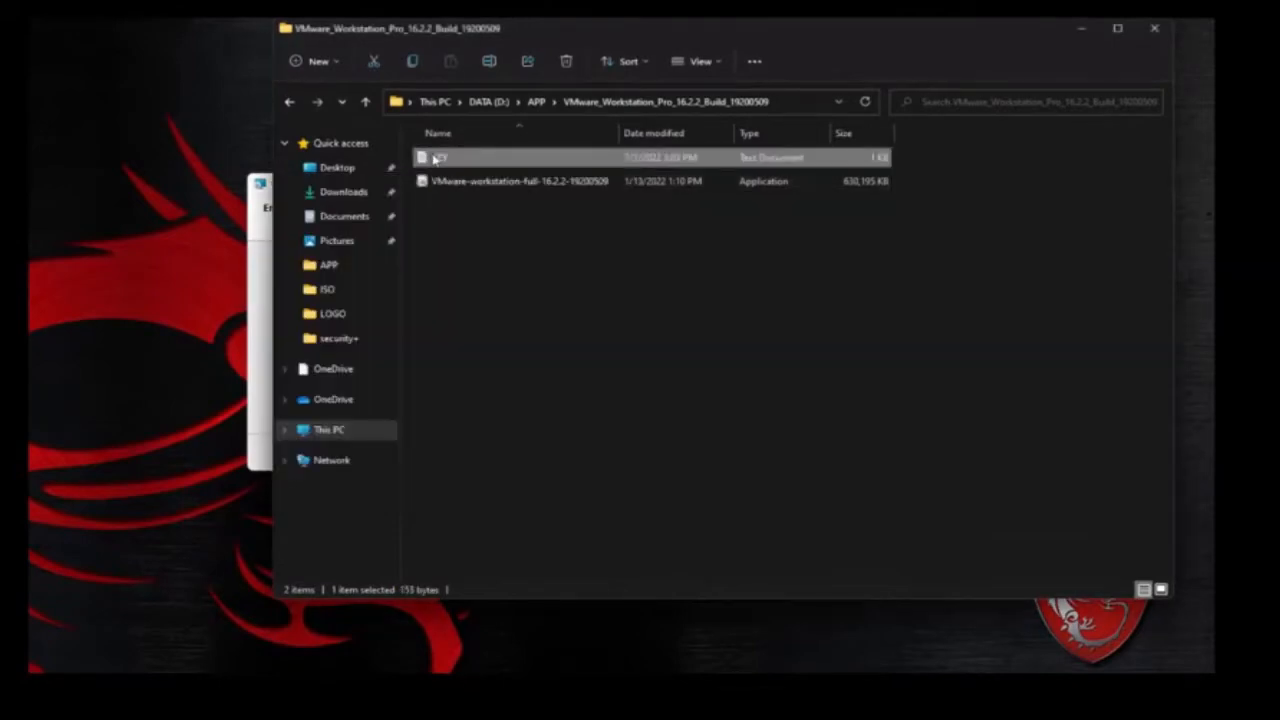
double_click(434, 160)
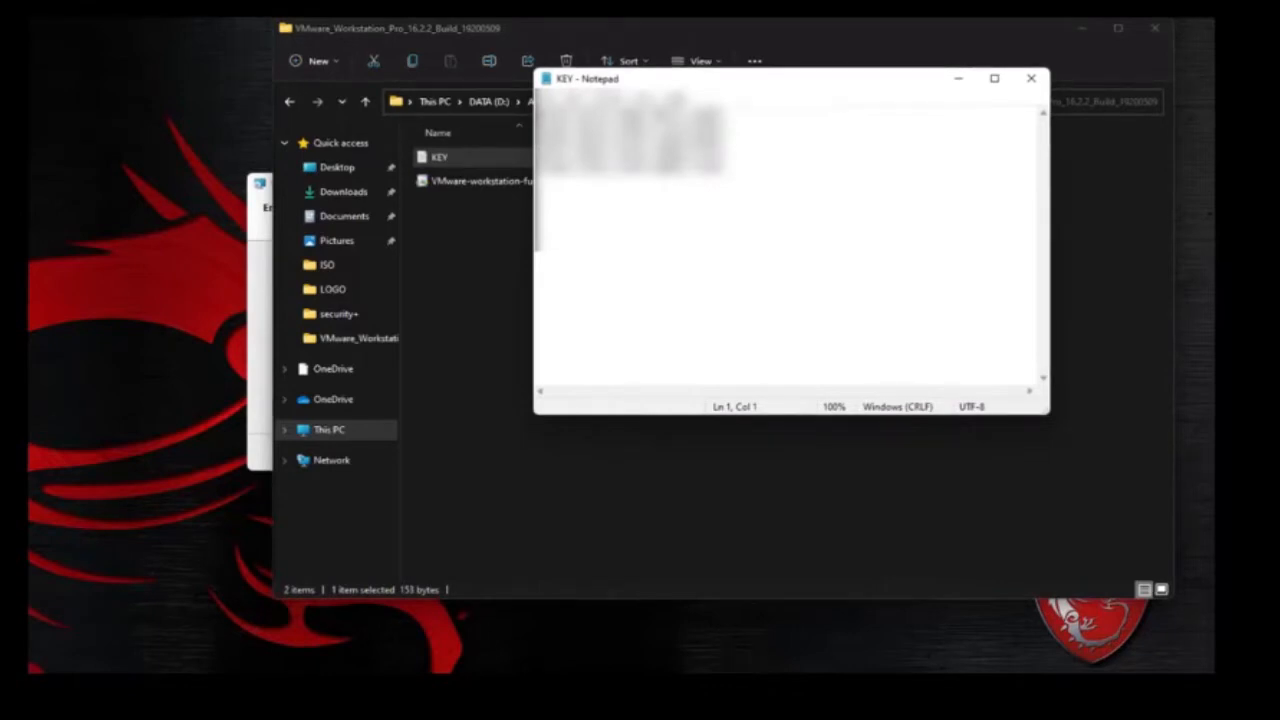
drag(540, 113, 724, 113)
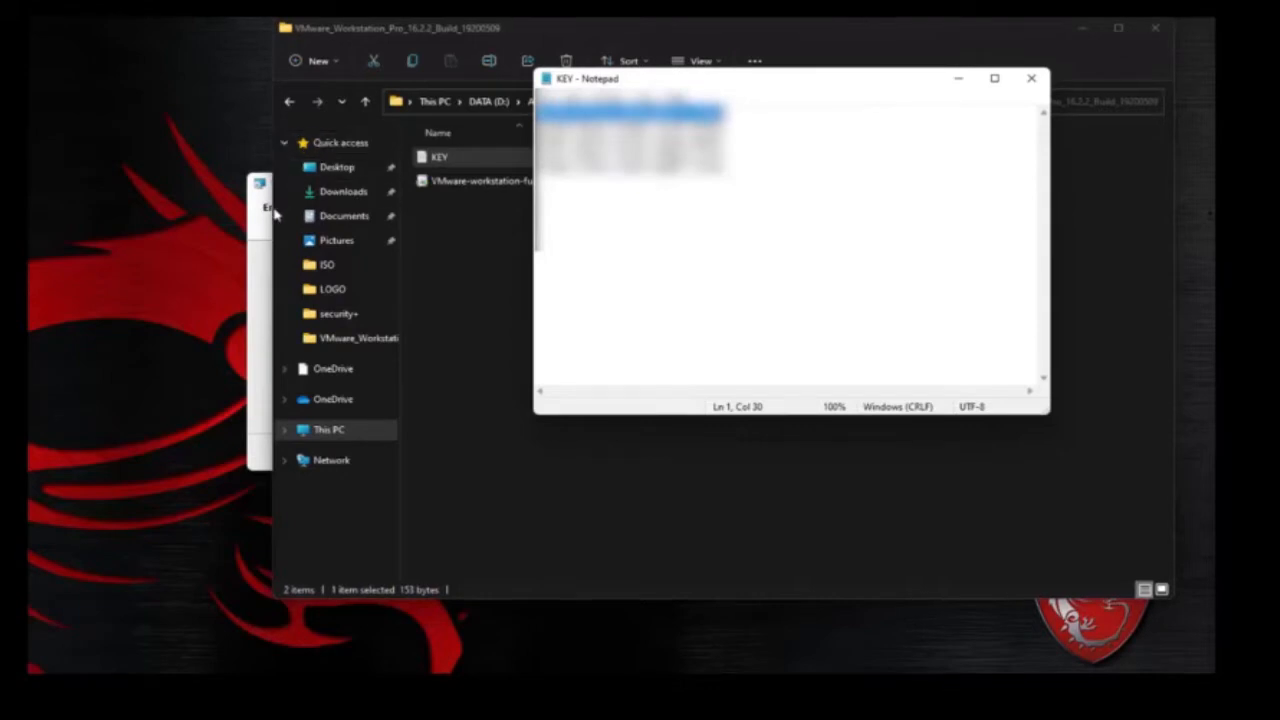
click(255, 232)
click(367, 279)
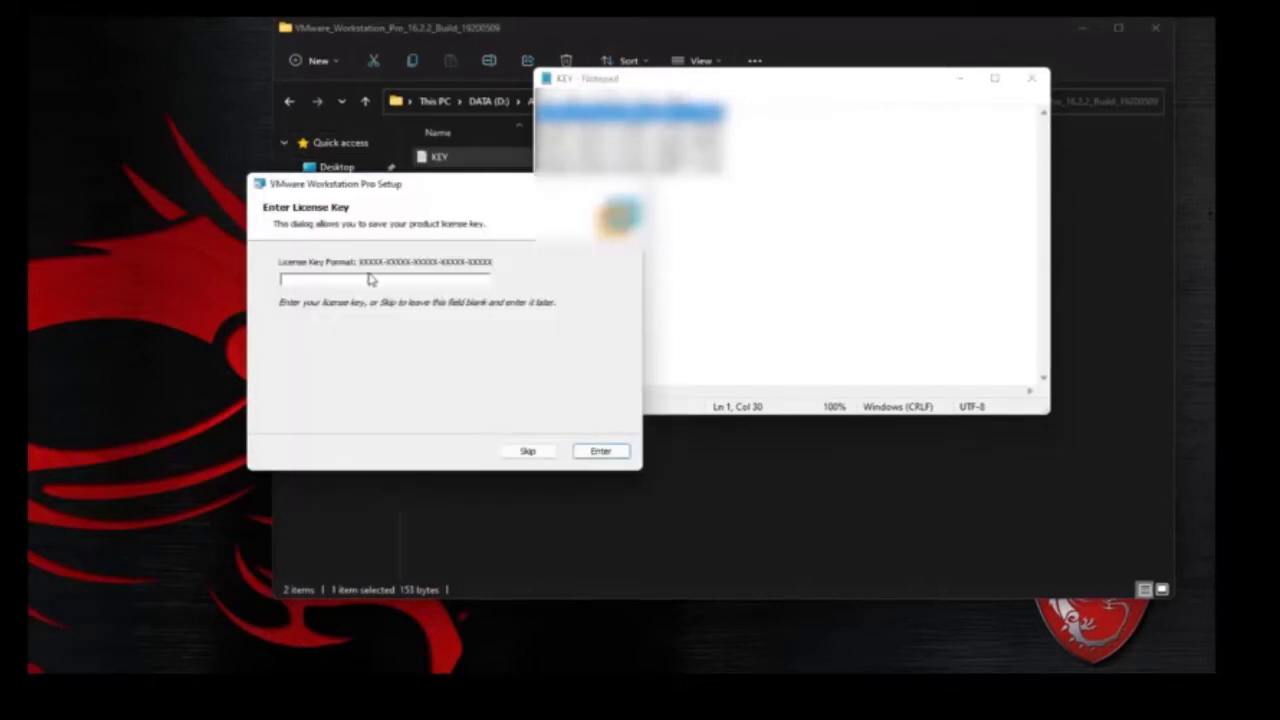
key(ctrl+v)
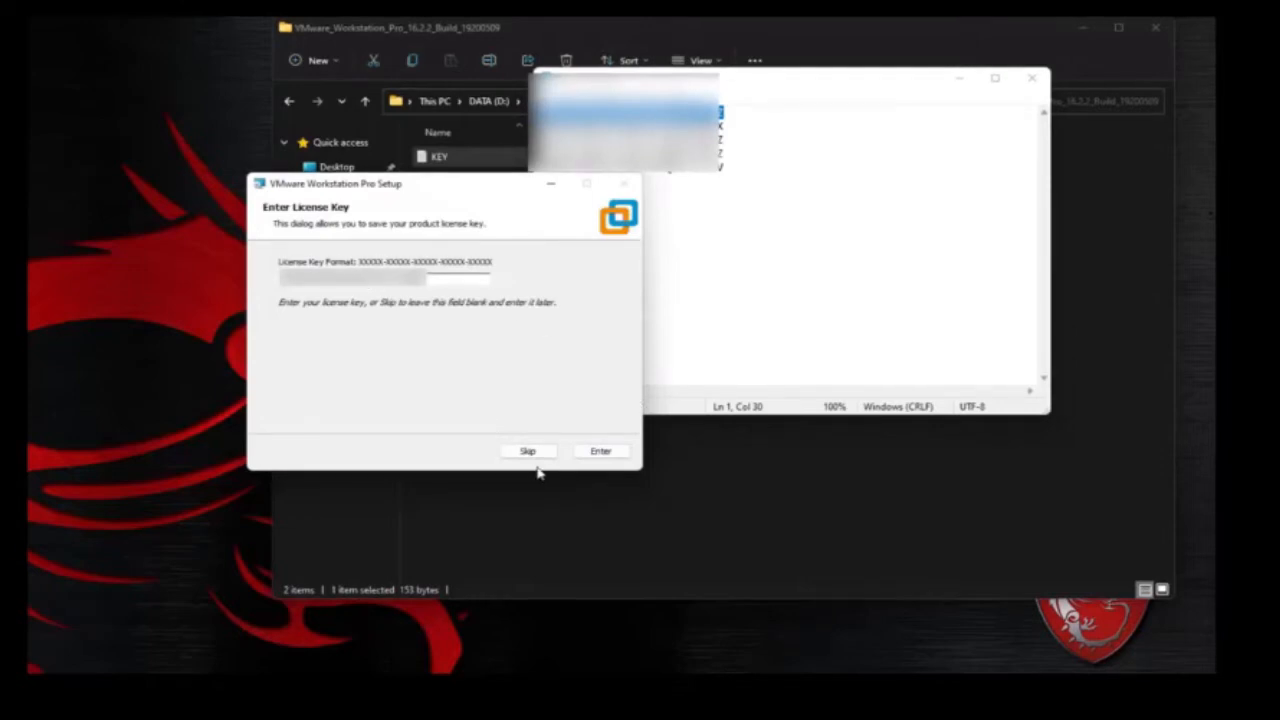
click(600, 453)
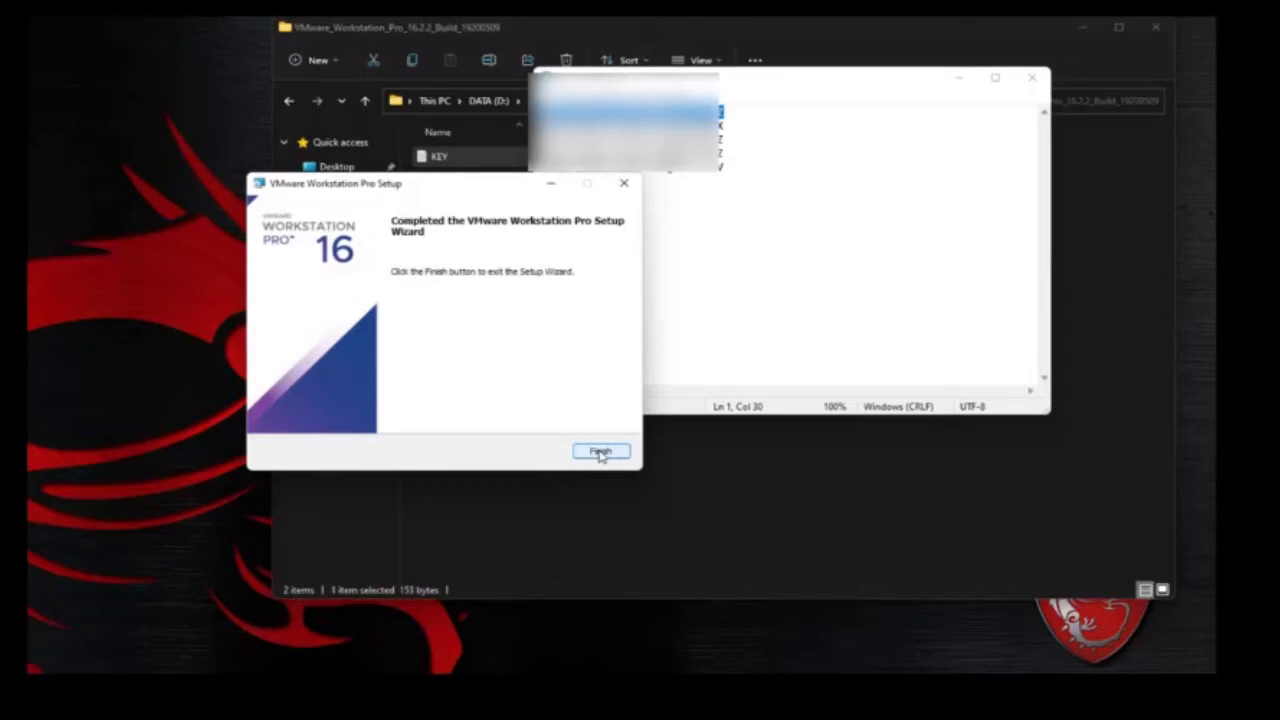
click(600, 453)
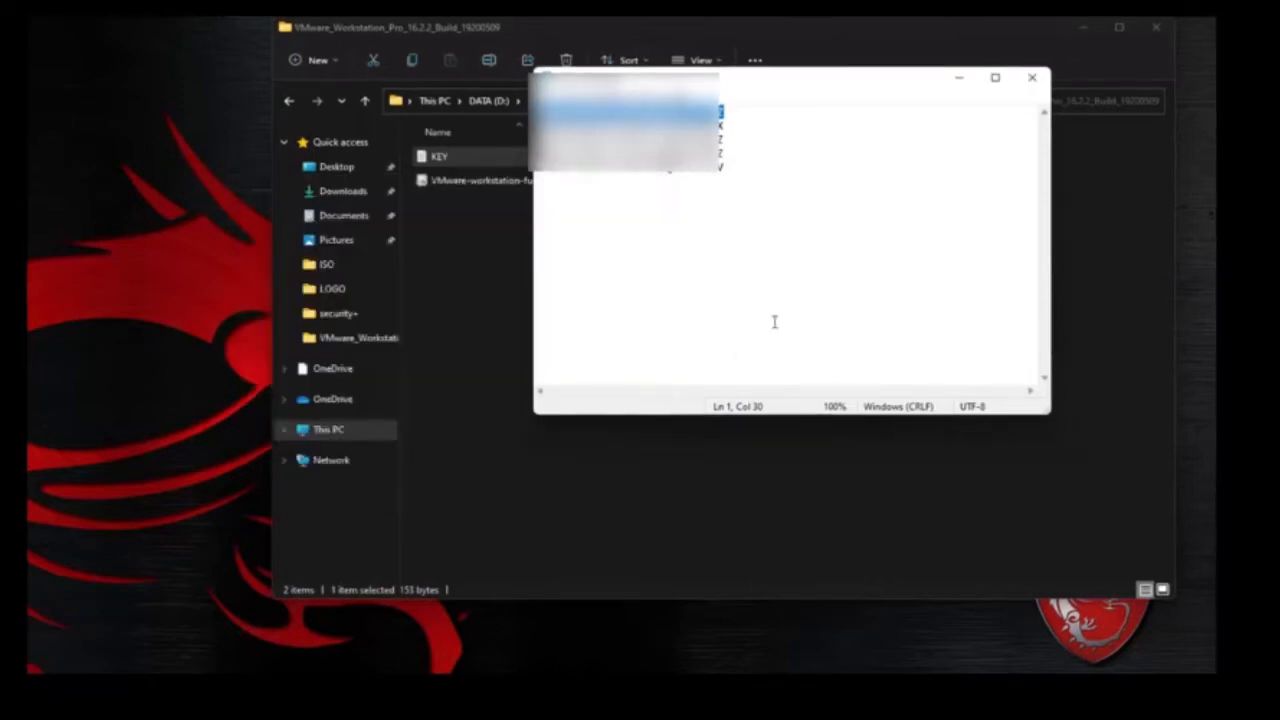
Step: Close the KEY document and the installer folder window, and launch VMware Workstation Pro from the desktop
click(1036, 78)
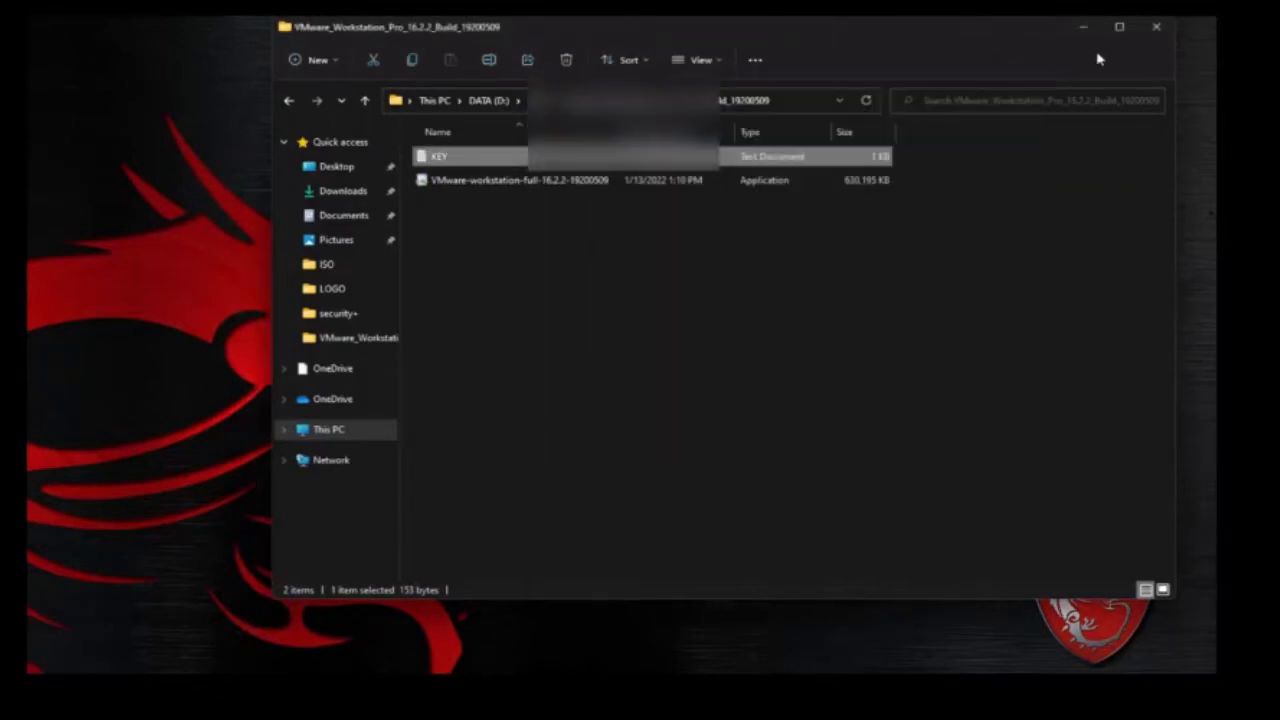
click(1155, 30)
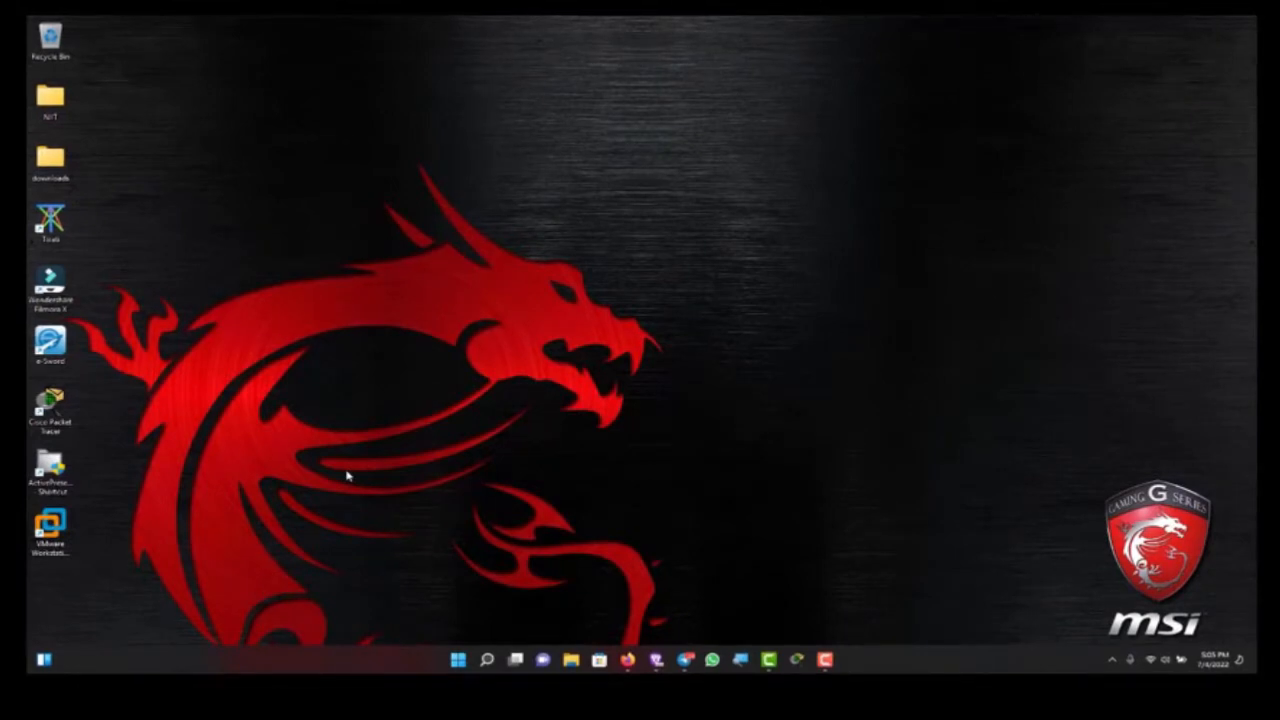
double_click(50, 525)
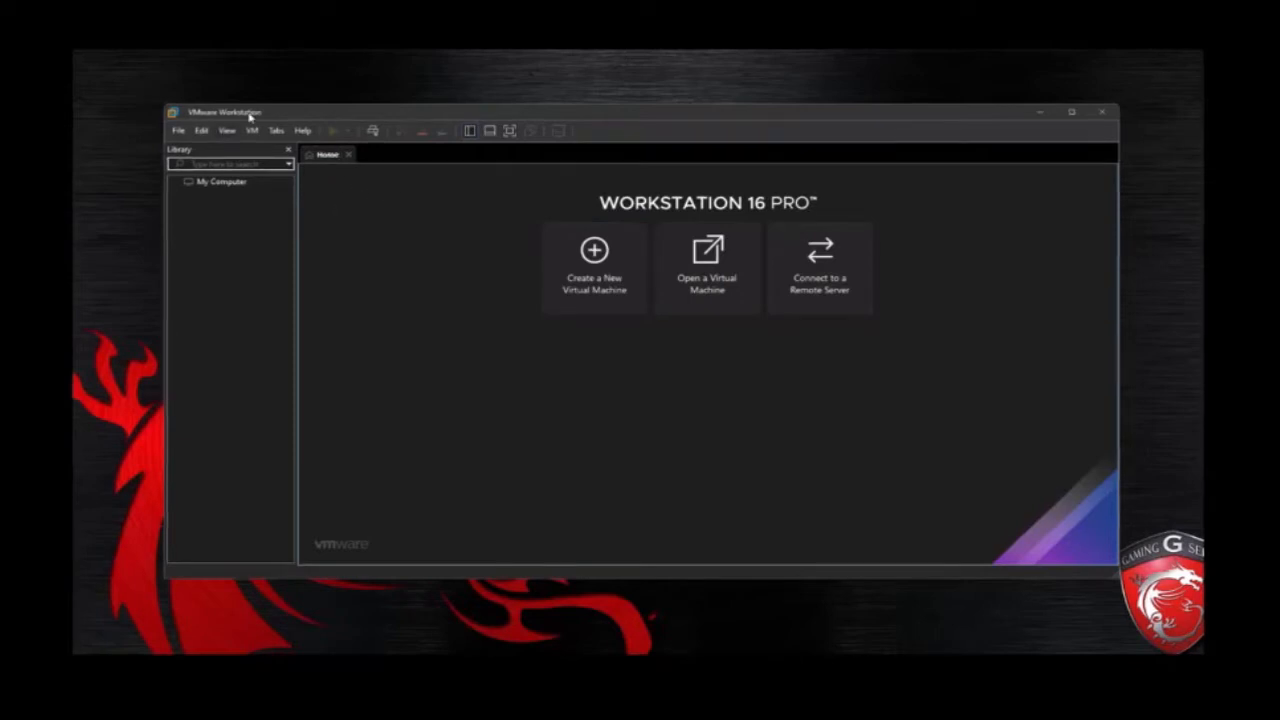
Step: Open a second VMware Workstation window, switch between the two windows and close the new one
click(178, 130)
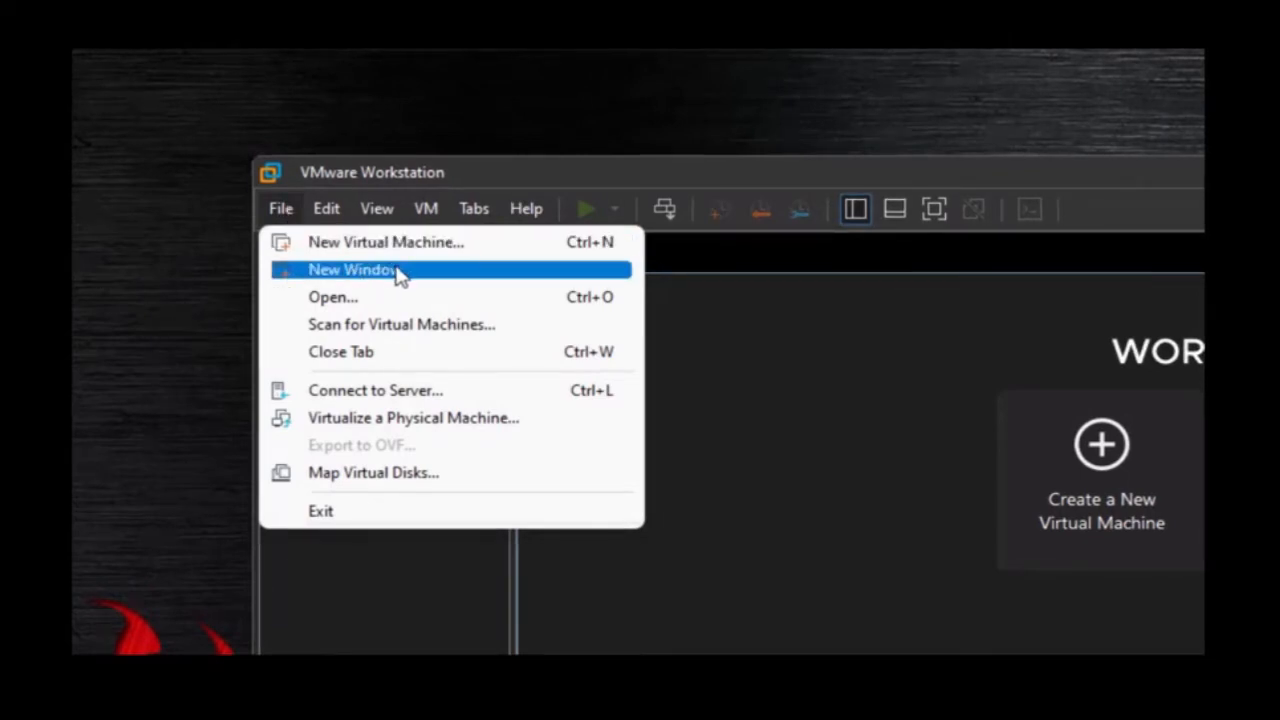
key(Escape)
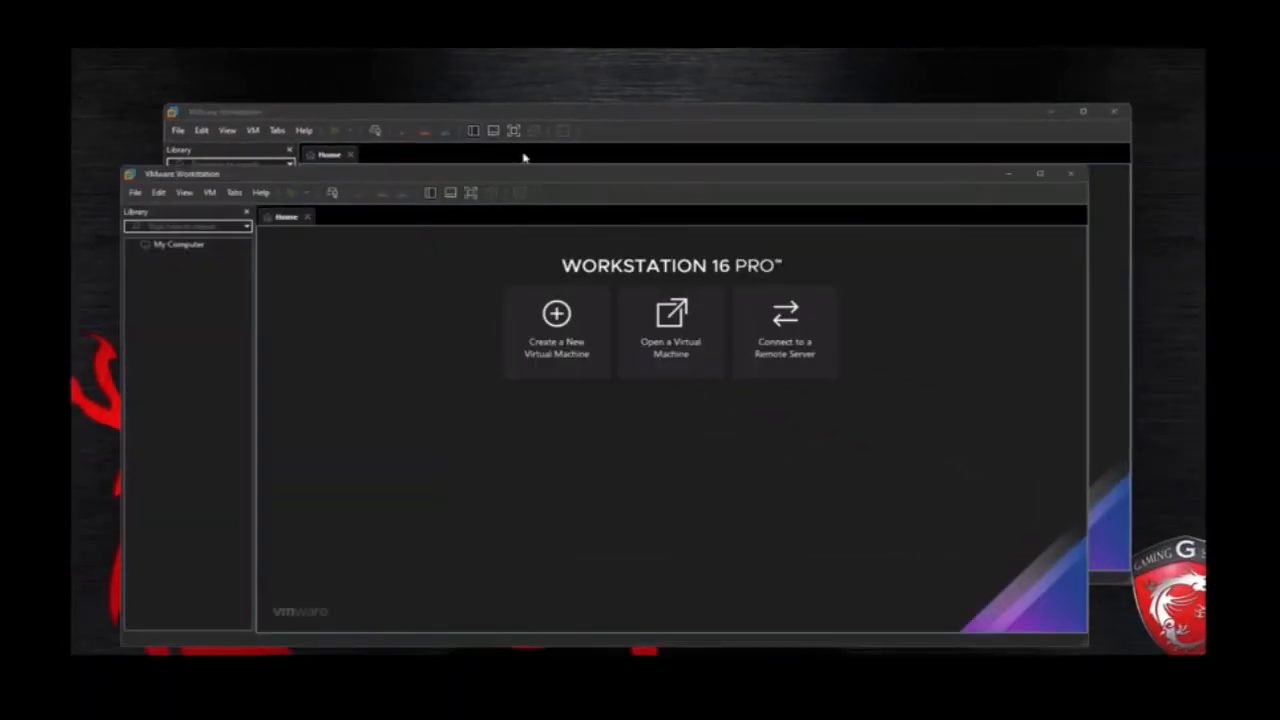
click(564, 114)
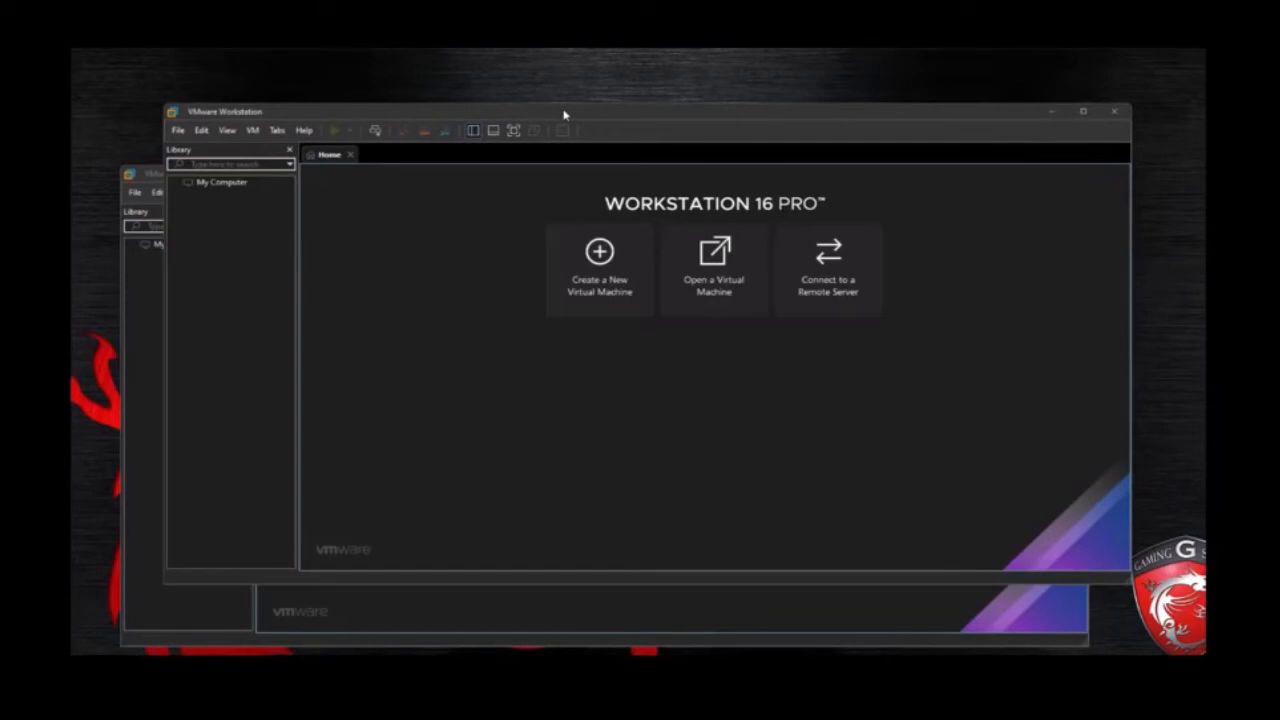
click(145, 345)
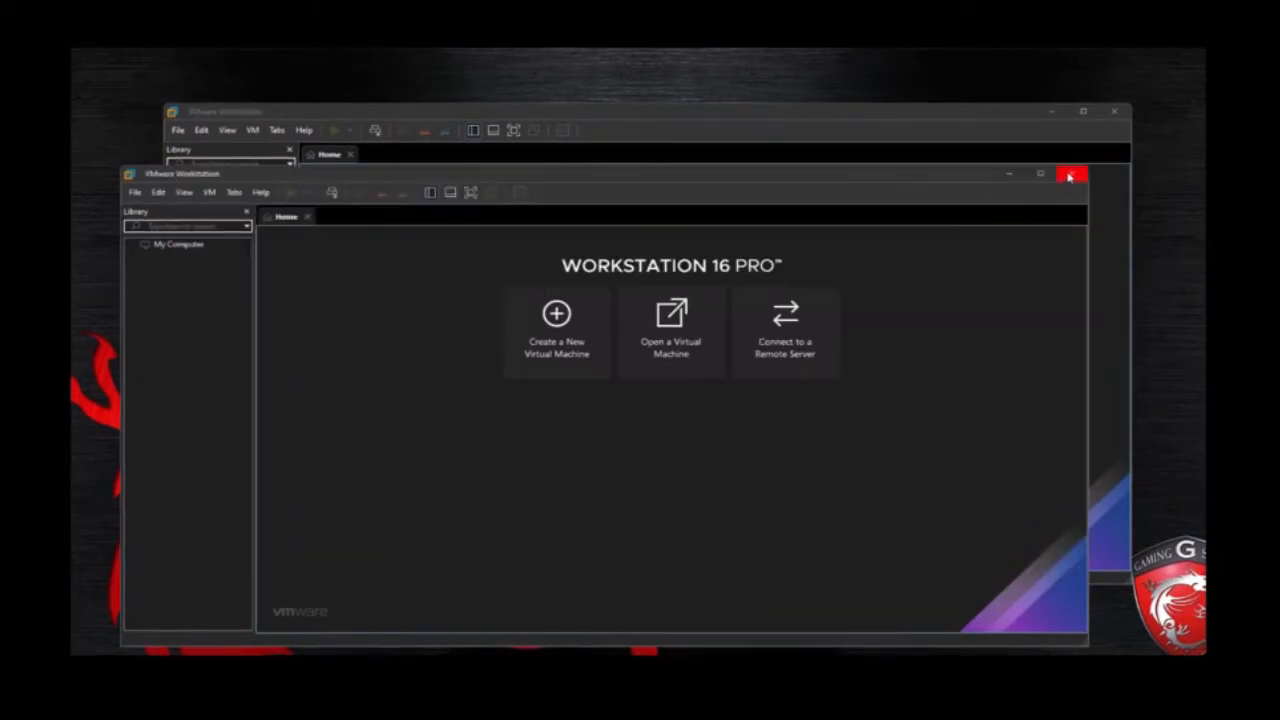
click(1069, 176)
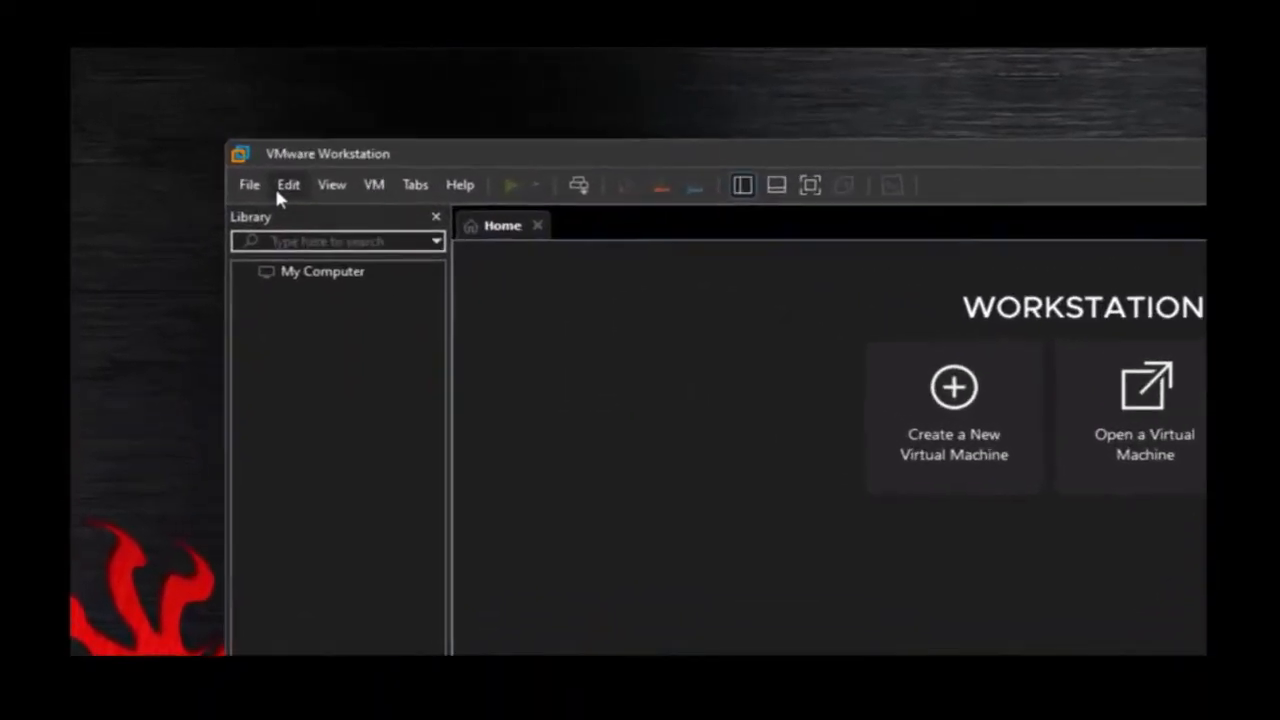
Step: Open the VMware Workstation preferences at the Workspace settings and go to the default location for virtual machines
click(263, 196)
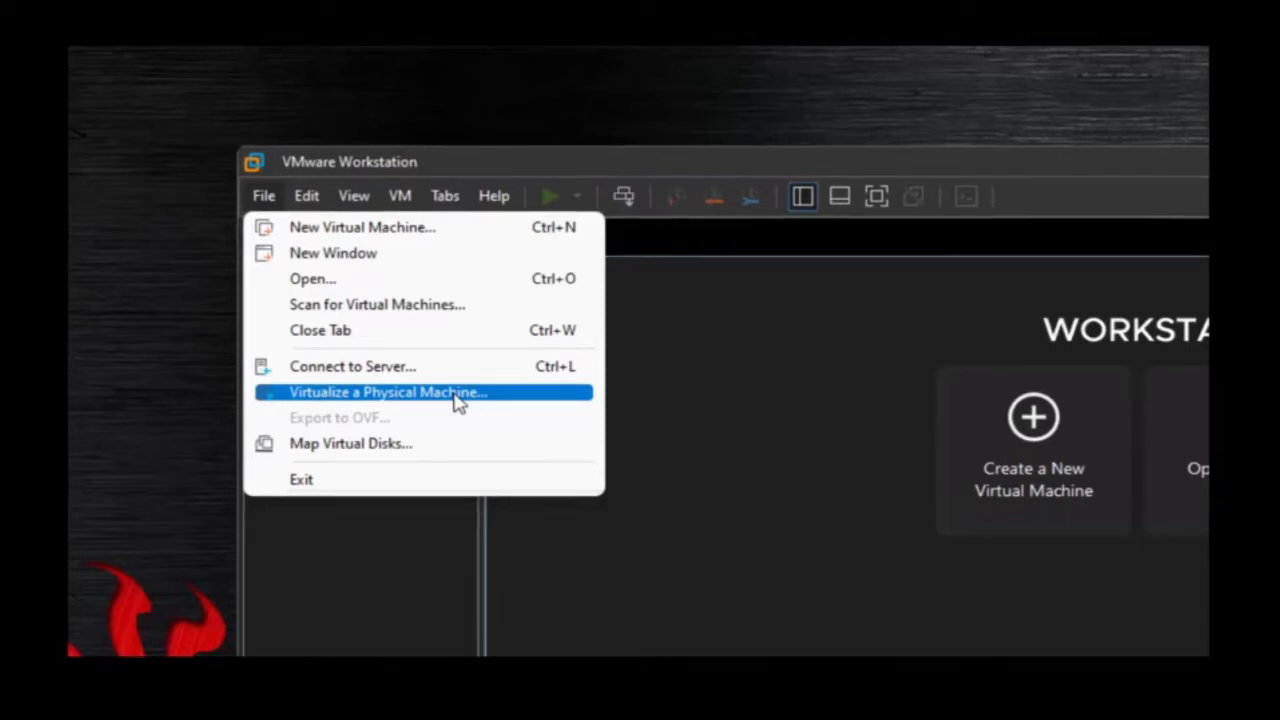
mouse_move(354, 197)
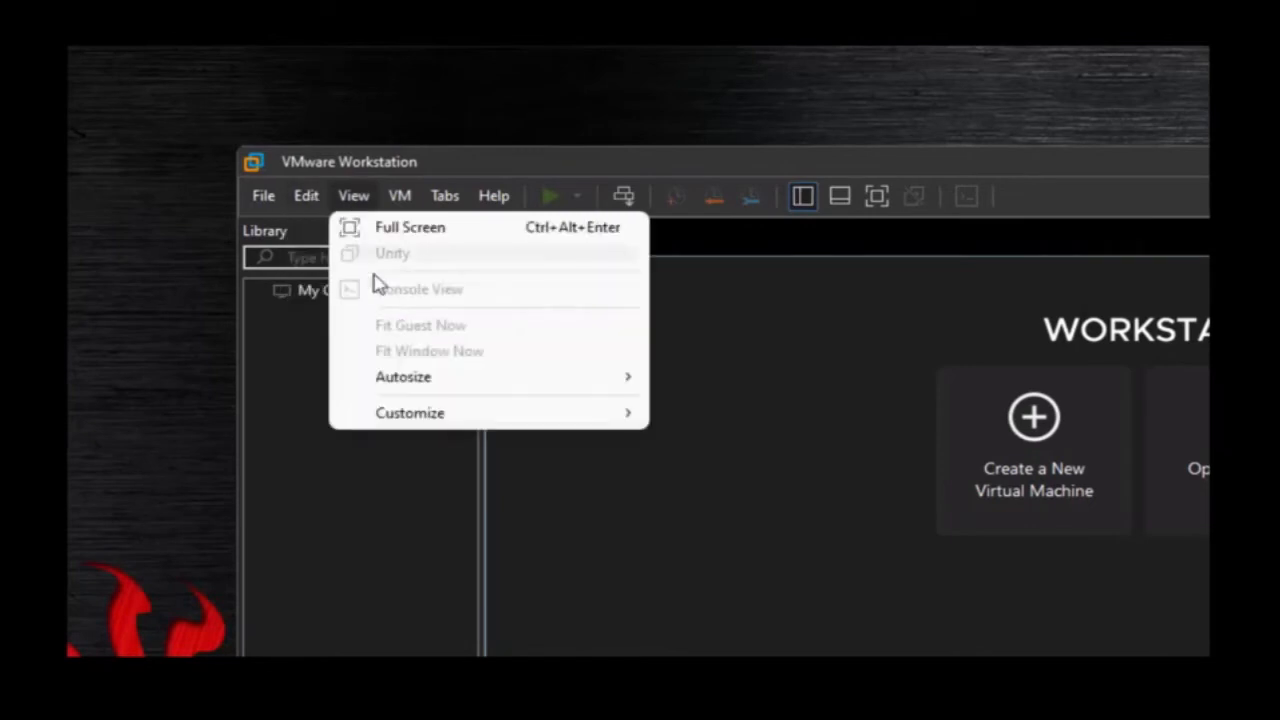
mouse_move(306, 199)
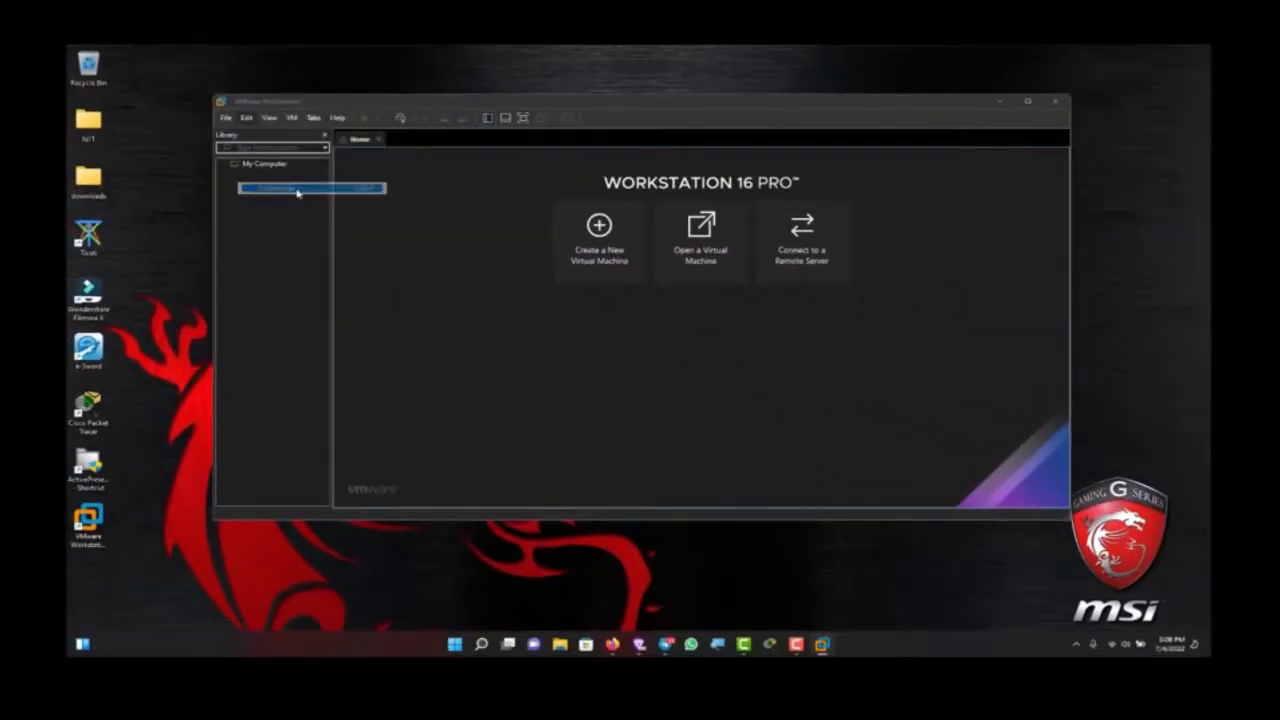
click(338, 246)
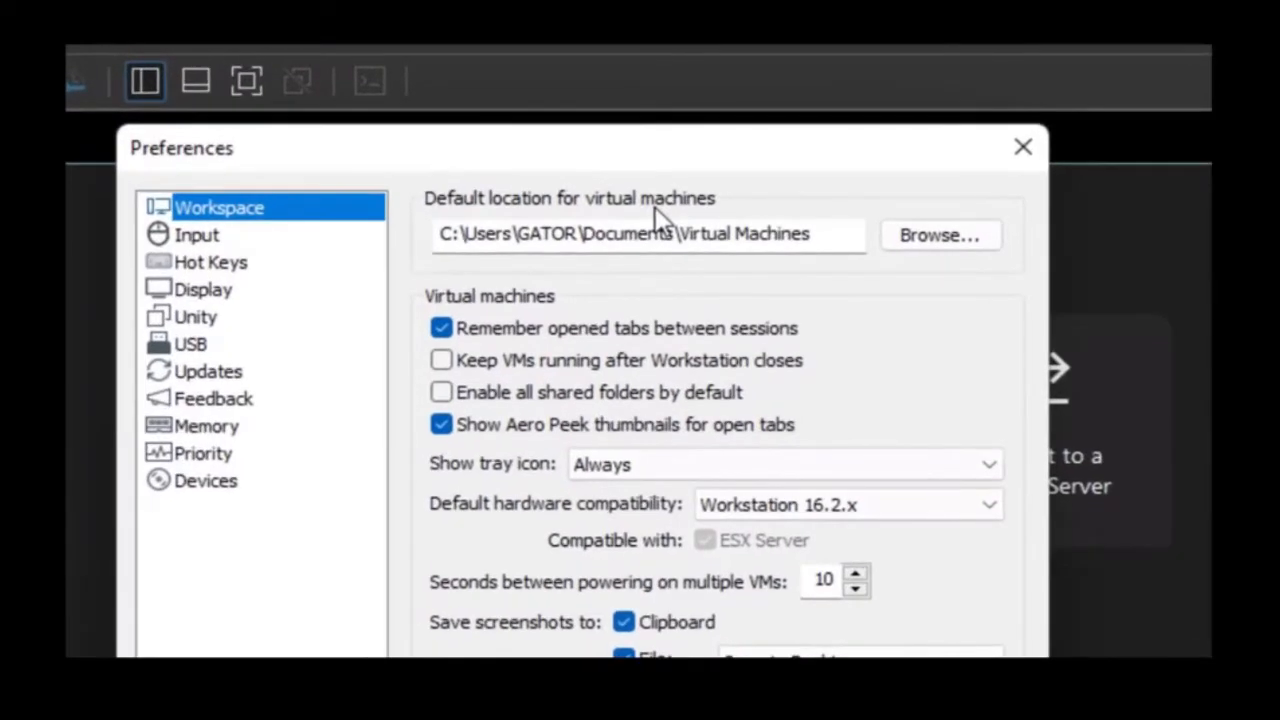
click(826, 244)
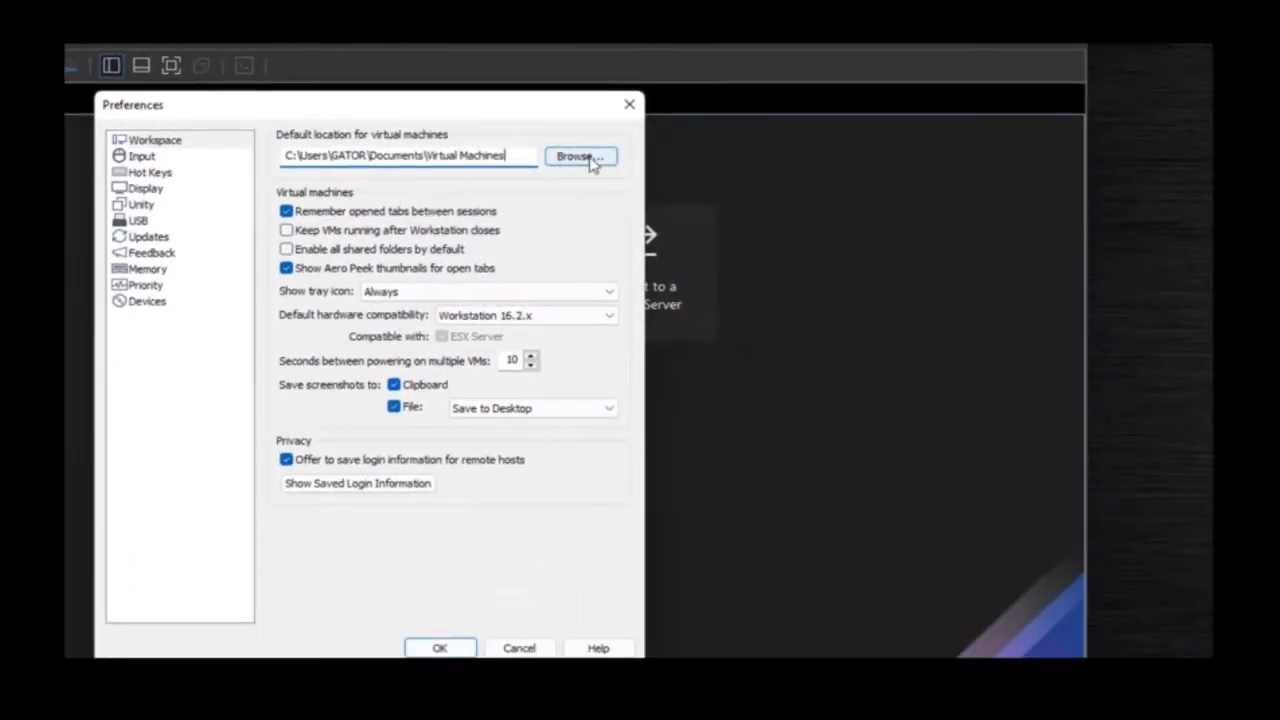
Step: Browse for a default virtual machine location and create a folder inside Documents, keeping the name New folder
click(589, 159)
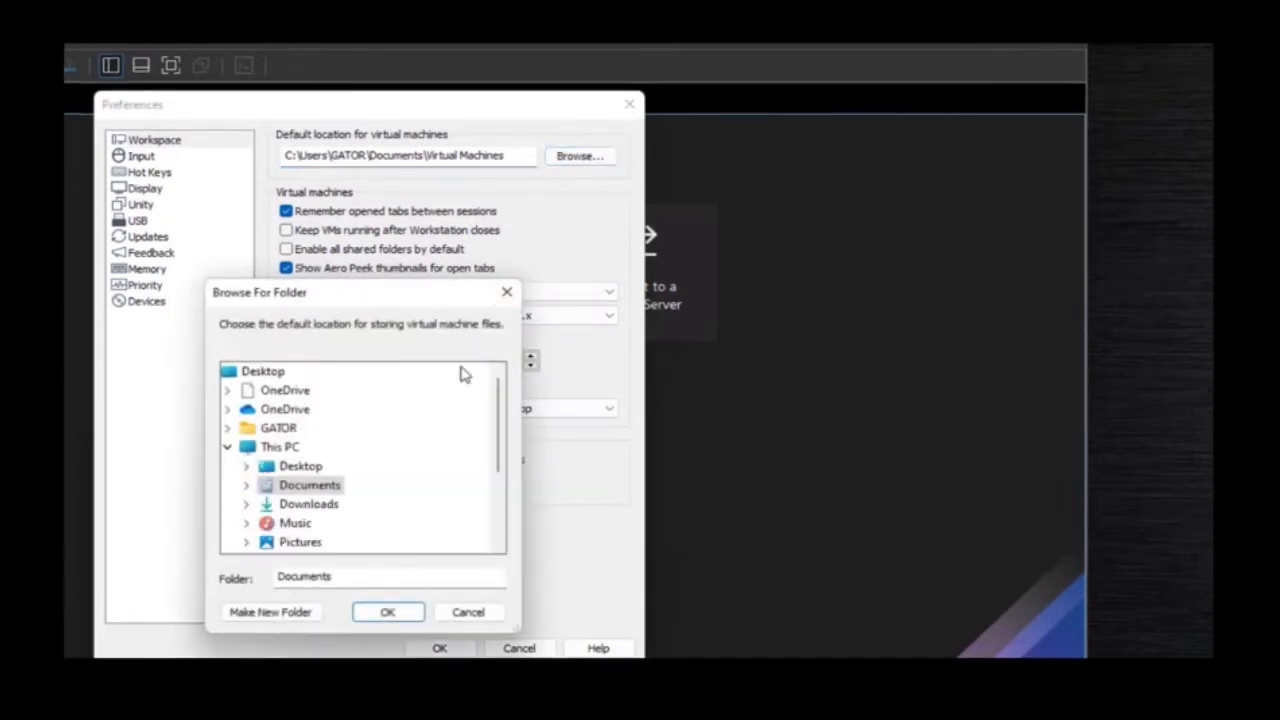
click(246, 487)
scroll(420, 434, down, 4)
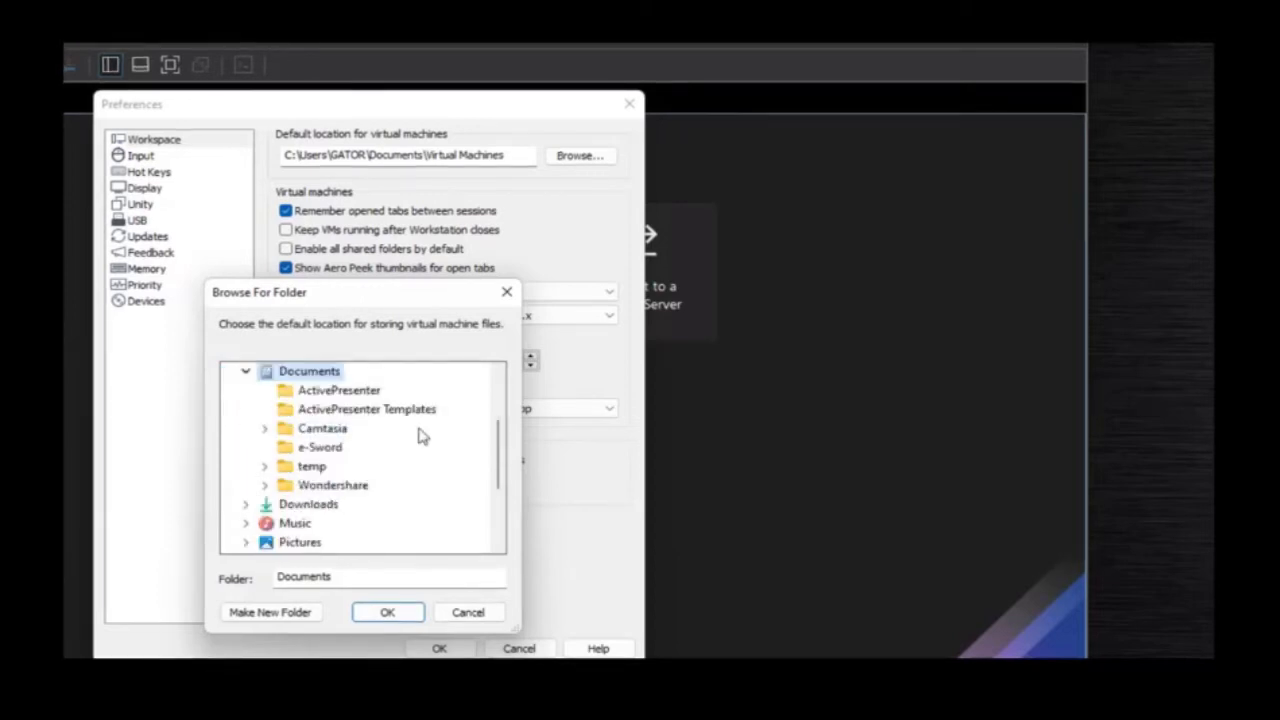
scroll(420, 434, up, 4)
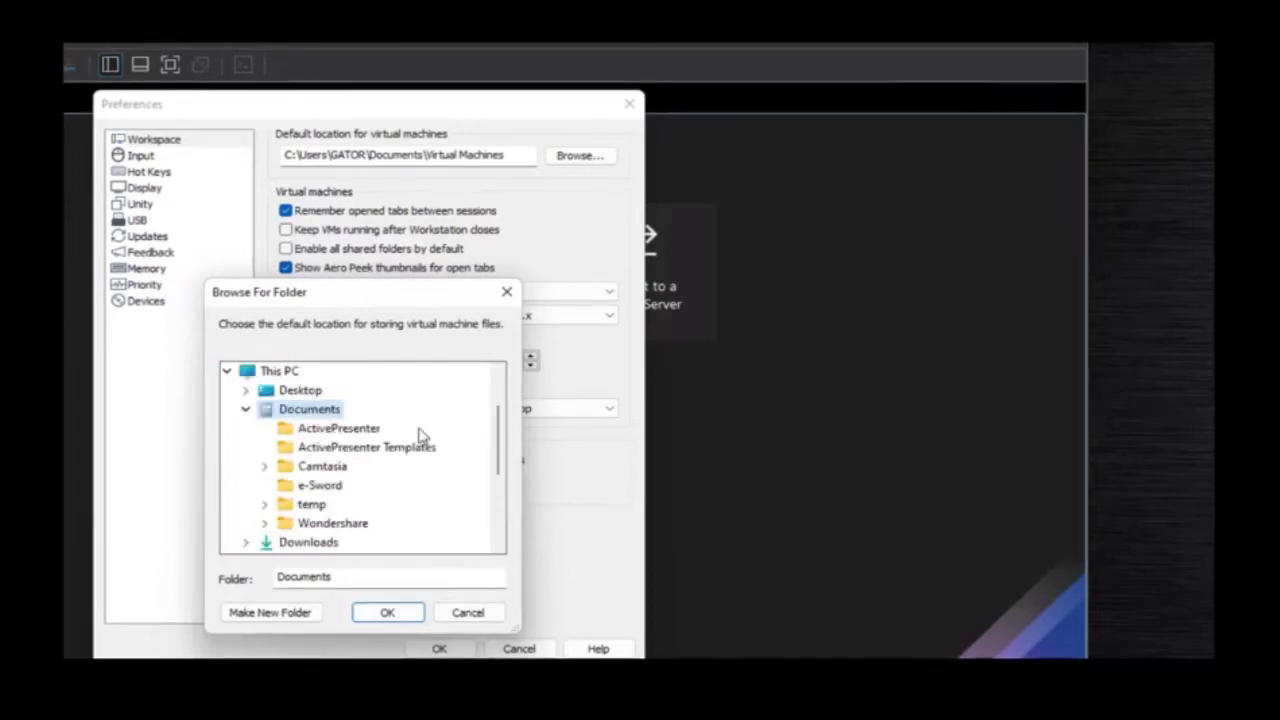
scroll(420, 434, down, 1)
scroll(420, 434, down, 1)
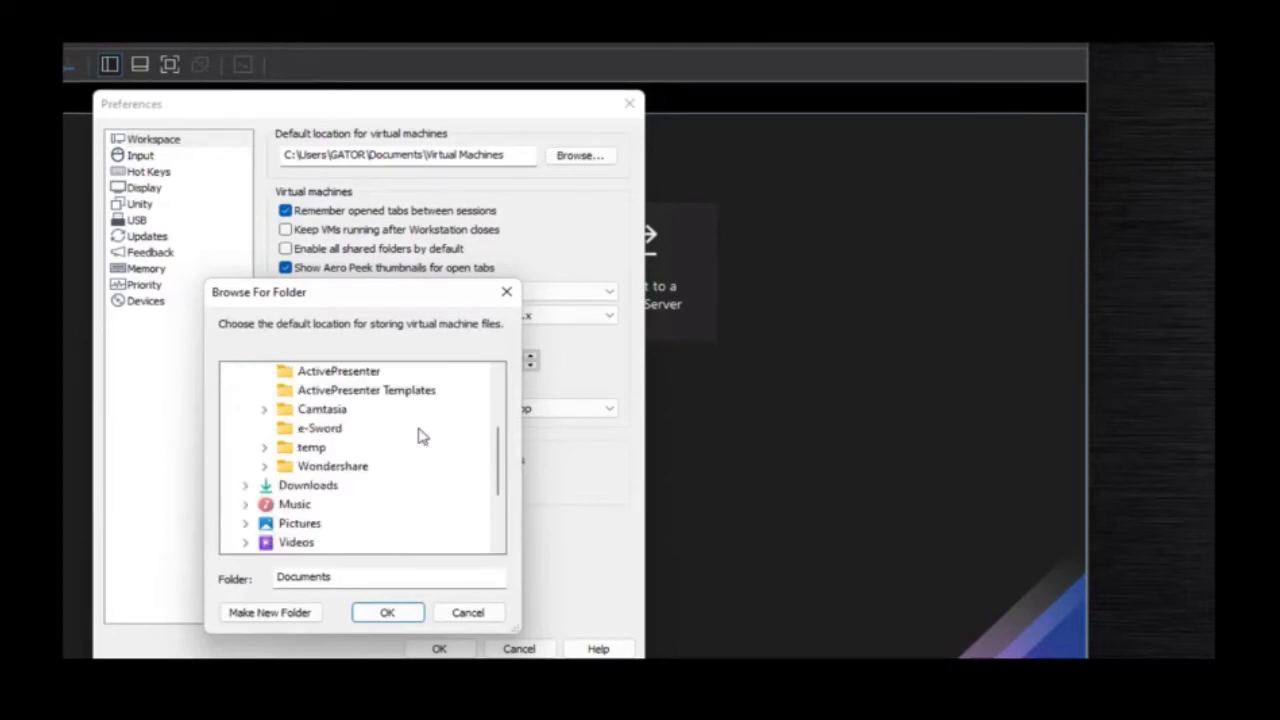
click(280, 613)
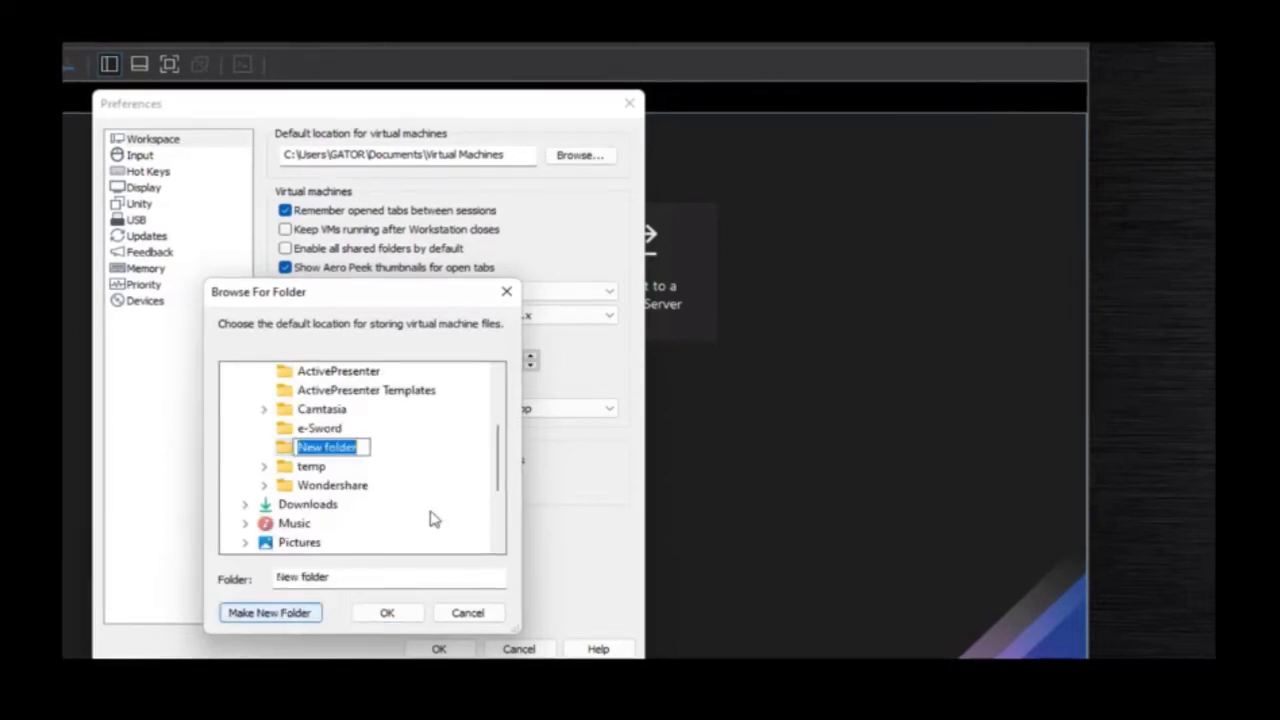
key(Return)
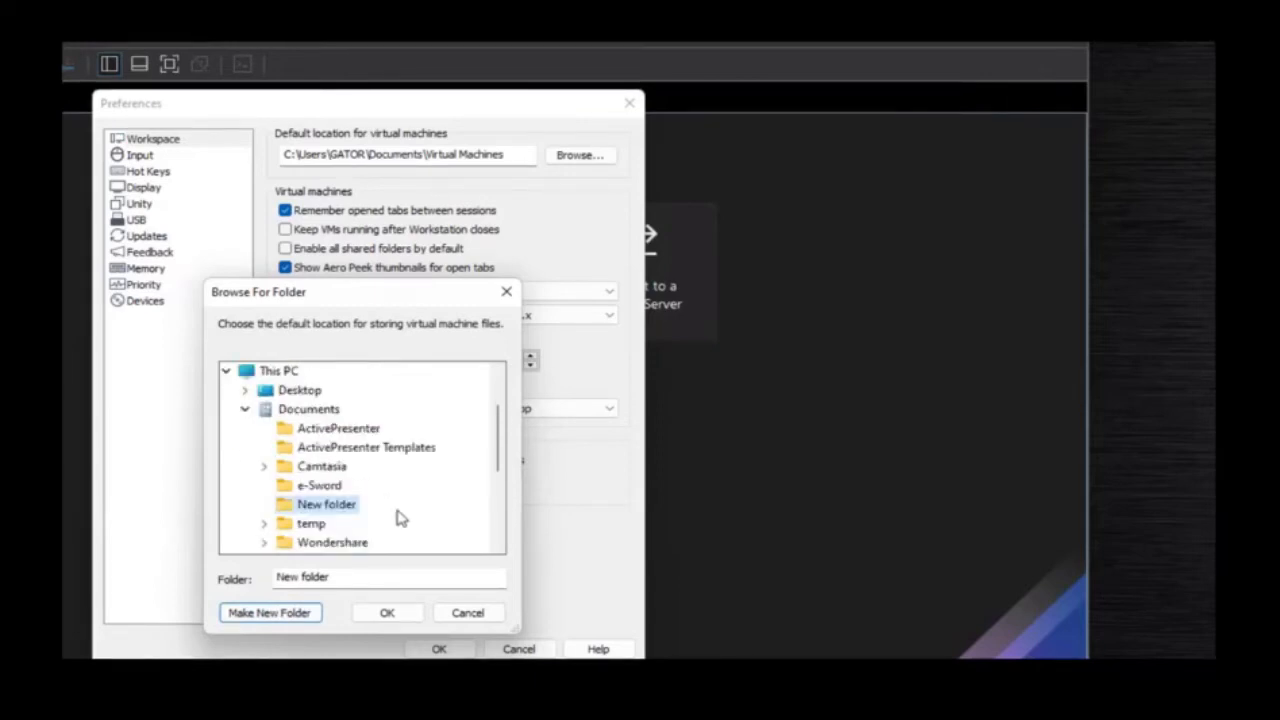
Step: Try to name the new Documents folder VMWARES and accept it as the default location for virtual machines
click(342, 572)
key(BackSpace)
key(BackSpace)
key(BackSpace)
key(BackSpace)
key(BackSpace)
key(BackSpace)
key(BackSpace)
key(BackSpace)
key(BackSpace)
key(BackSpace)
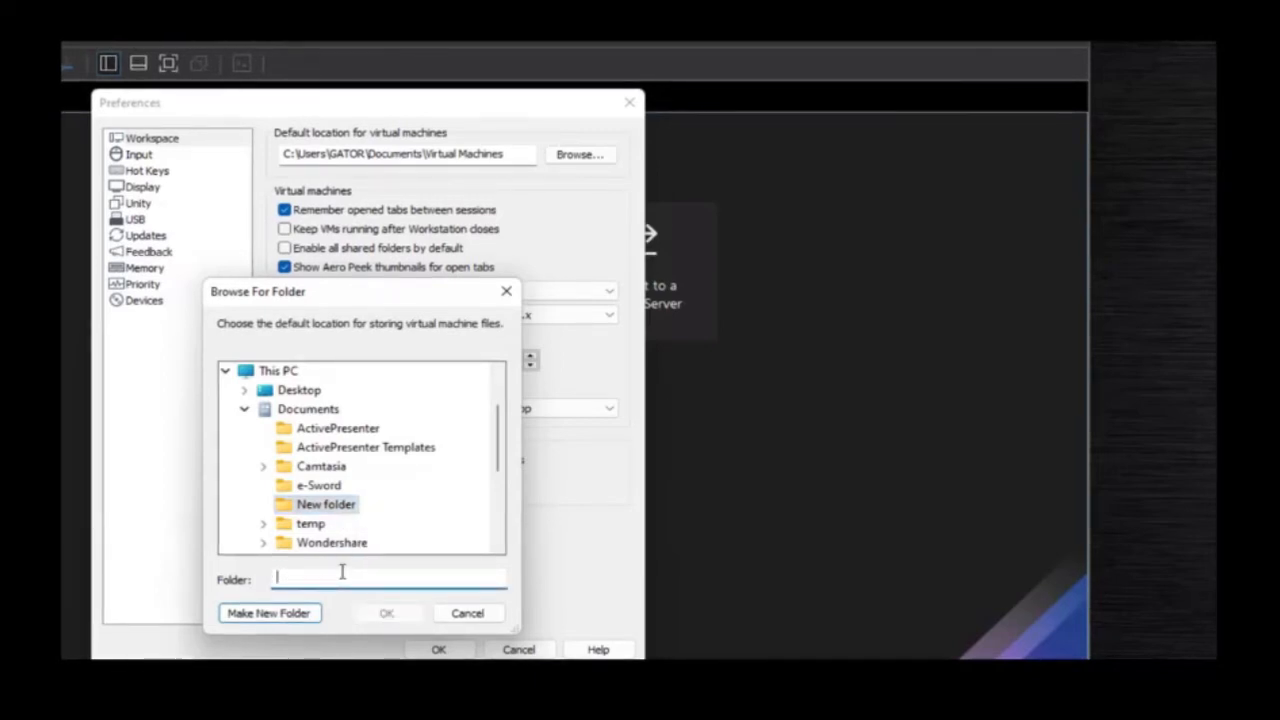
text(VMWARES)
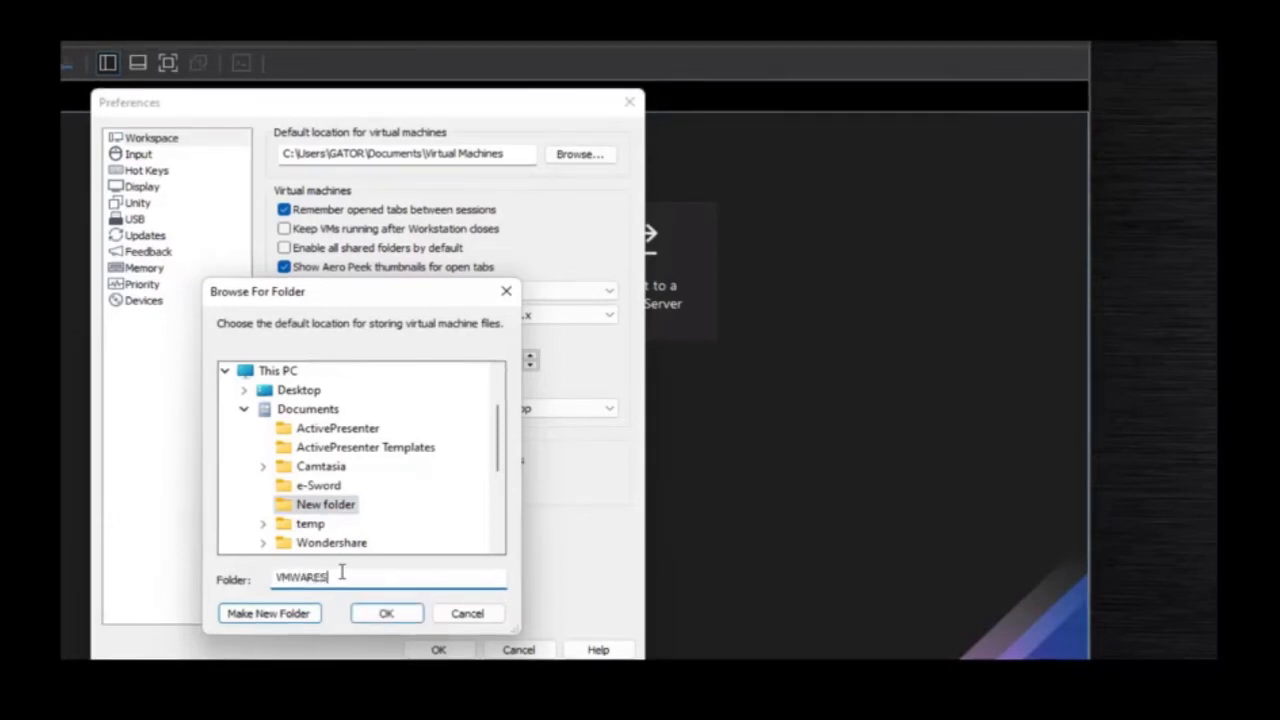
click(401, 614)
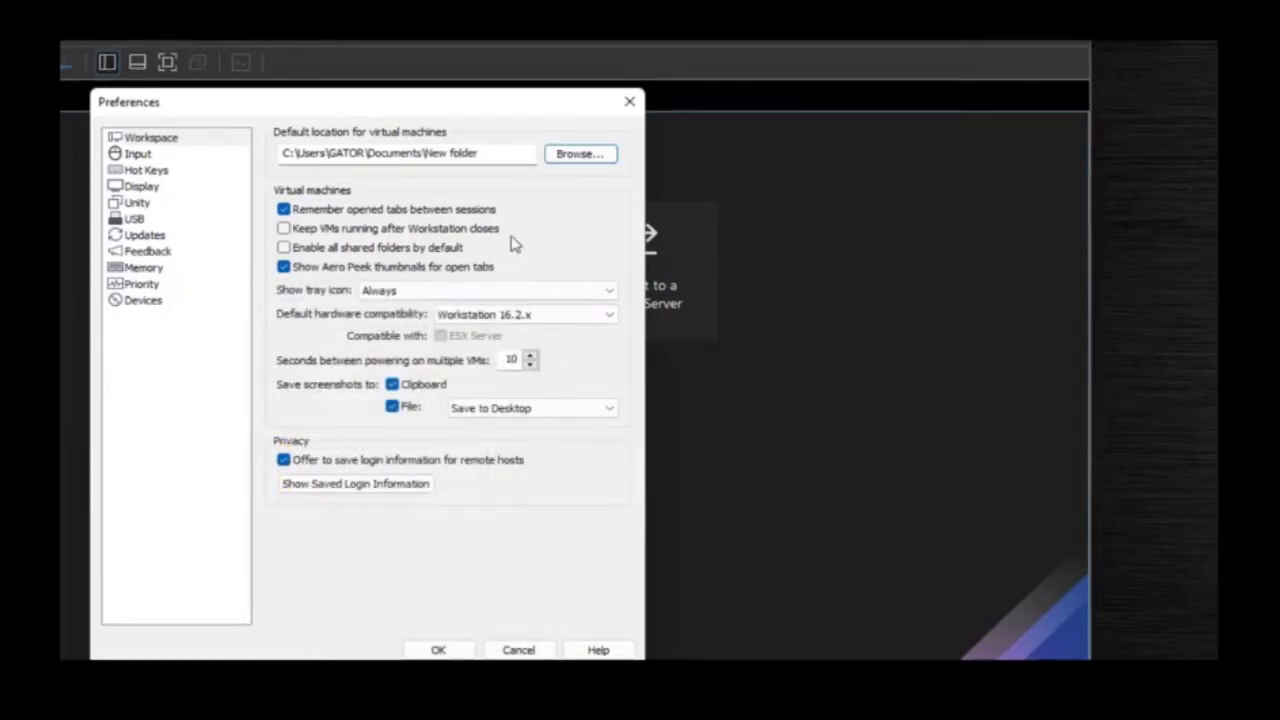
Step: Rename the New folder inside Documents to VMWARES and accept it as the default location for virtual machines
click(563, 157)
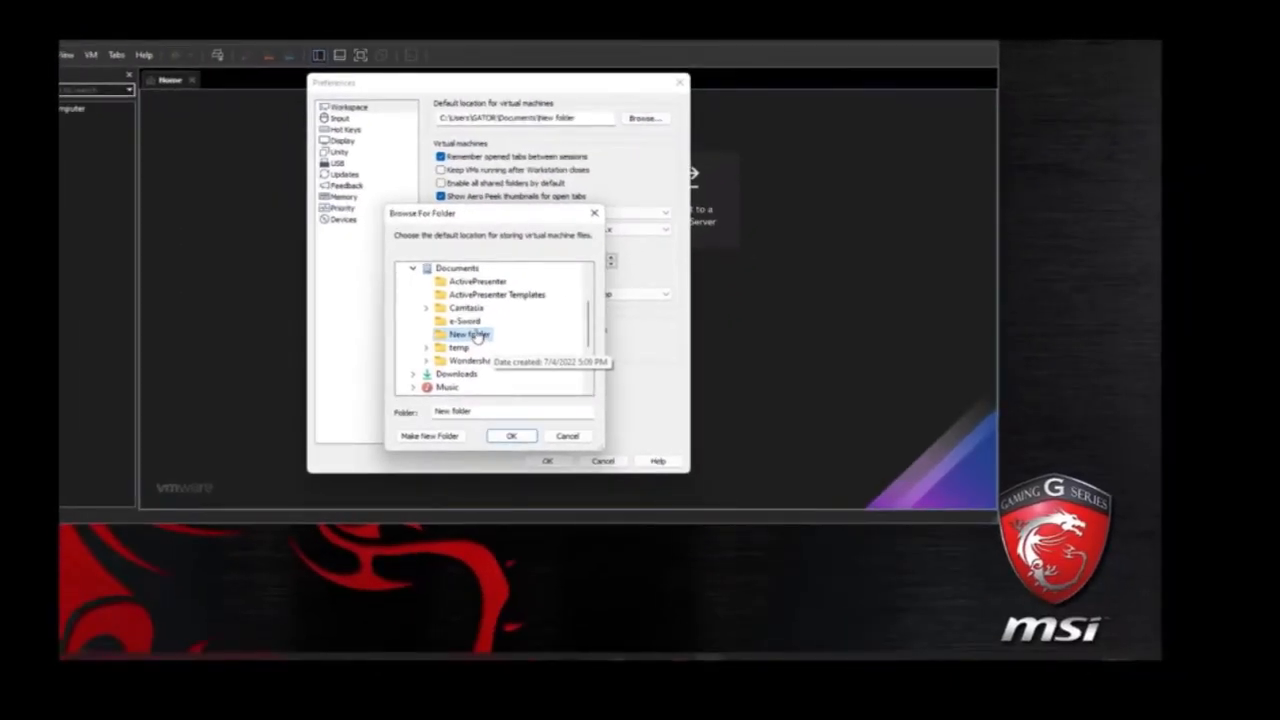
right_click(476, 337)
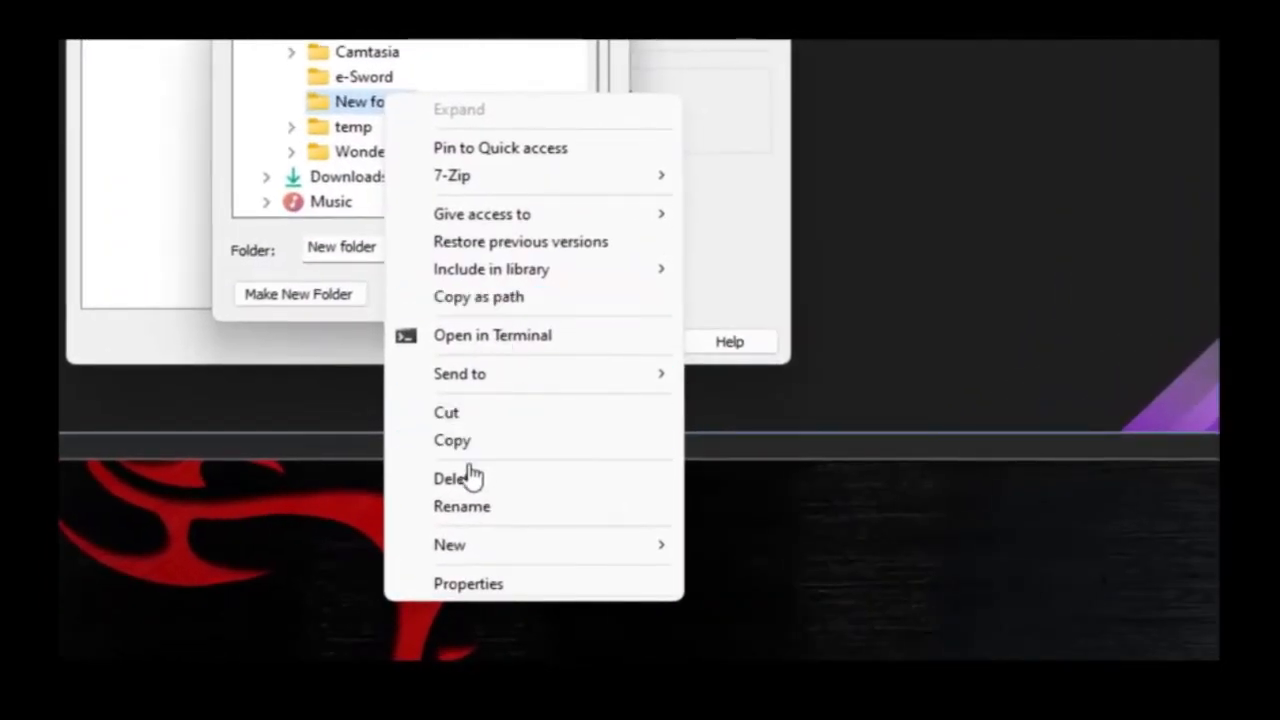
click(479, 530)
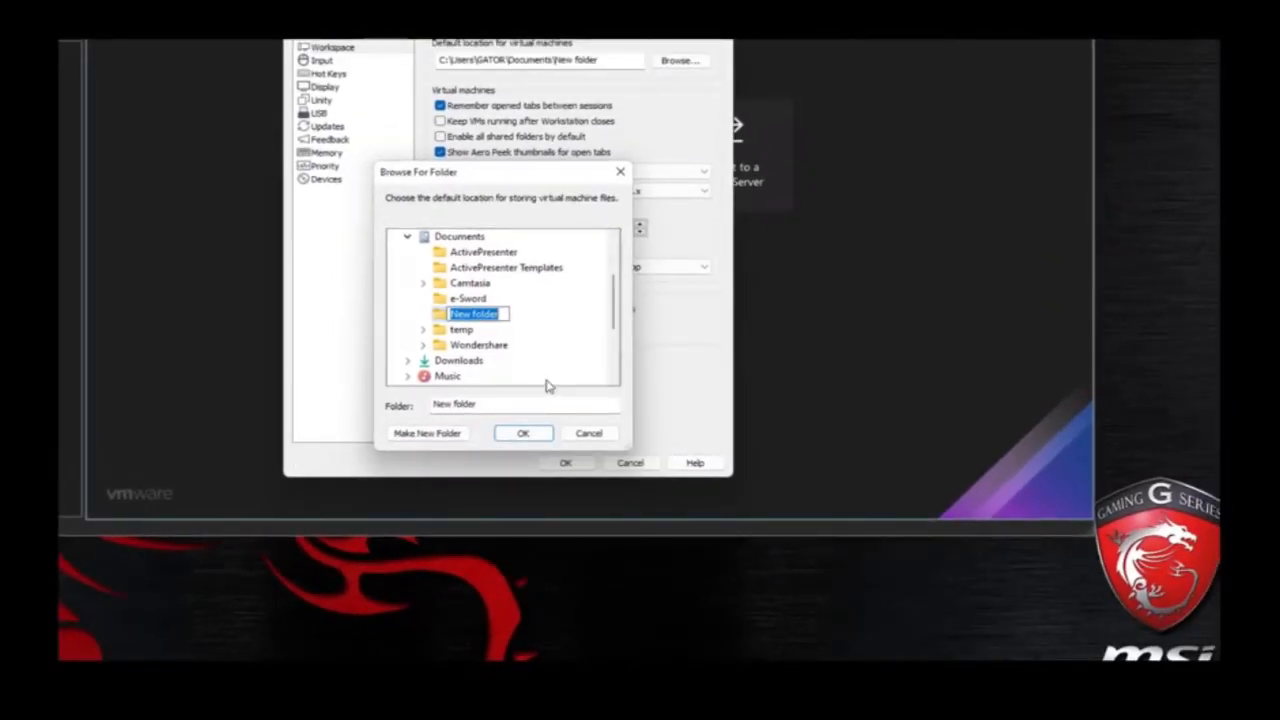
text(VMWARES)
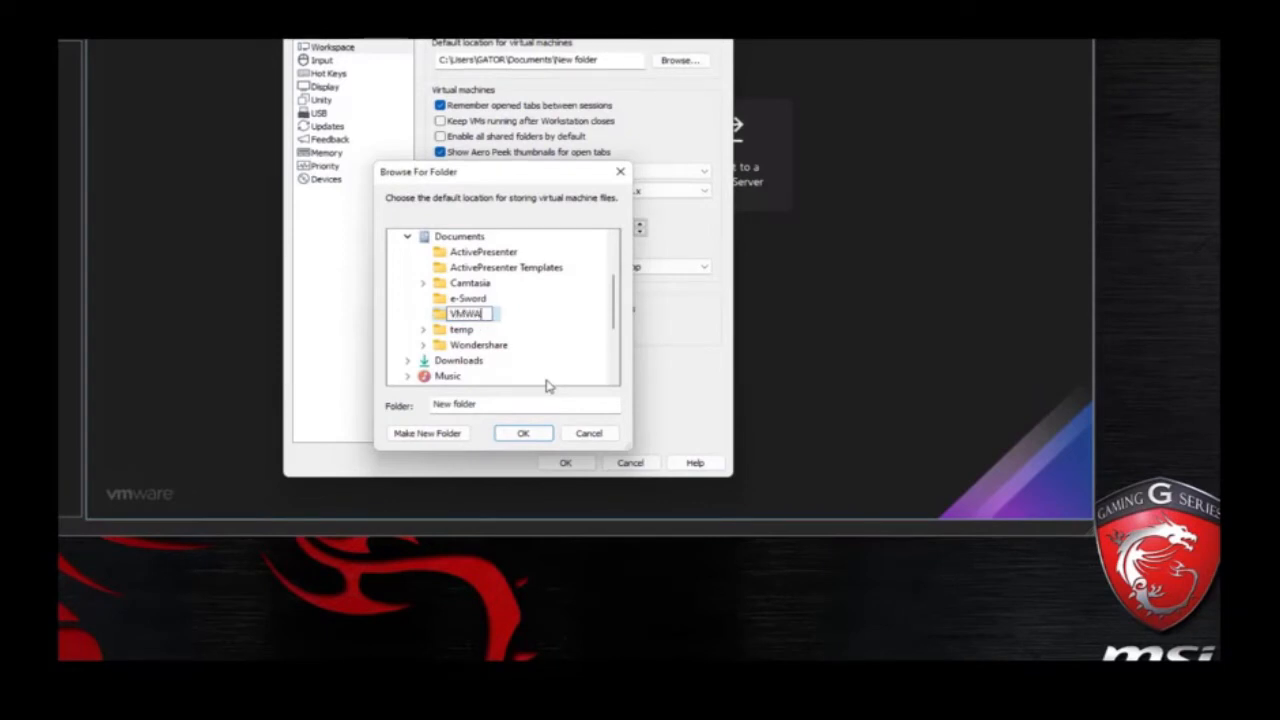
click(523, 435)
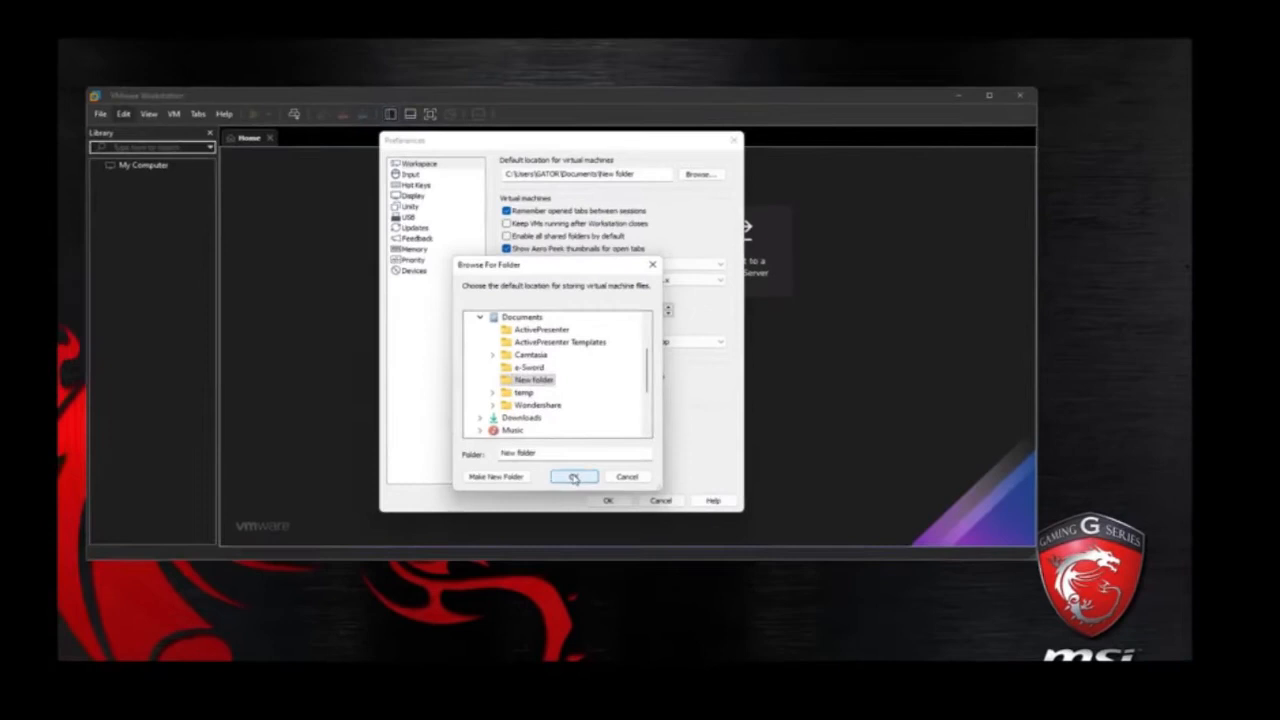
click(574, 477)
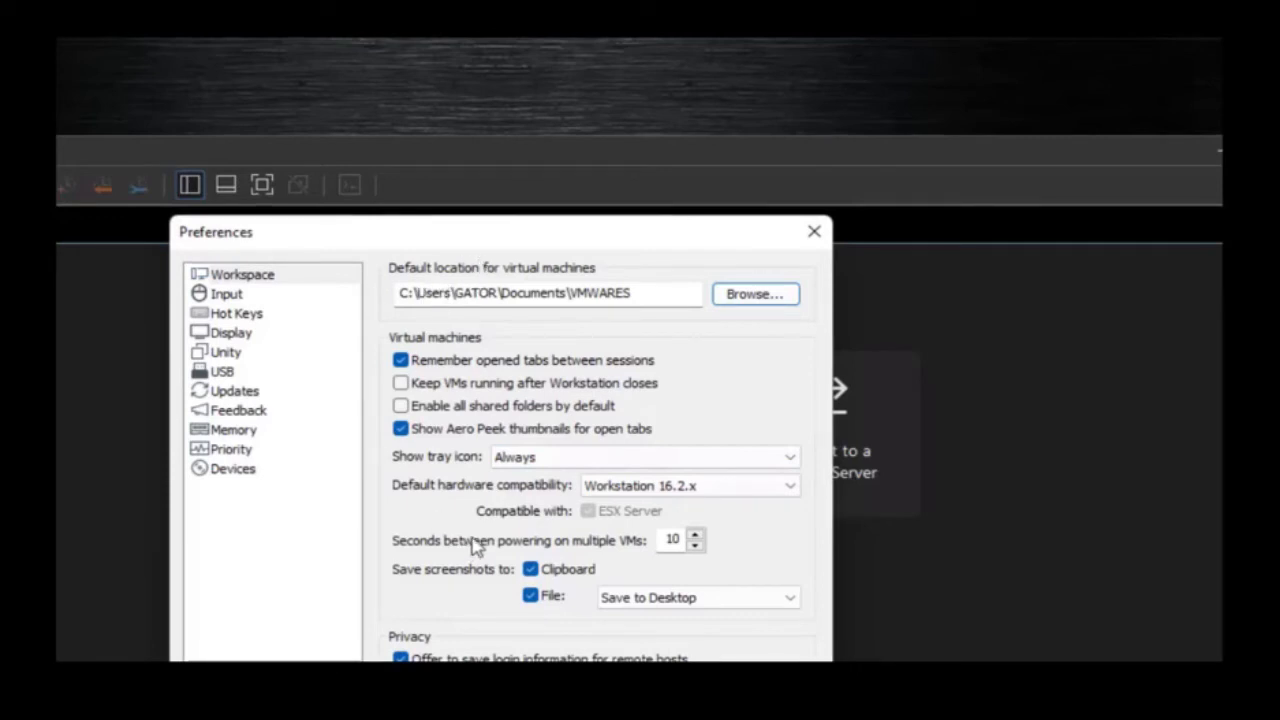
Step: Look over the Input preferences, try the Shift and Alt modifiers in the hot key combination, and reduce the combination to Ctrl only
click(227, 296)
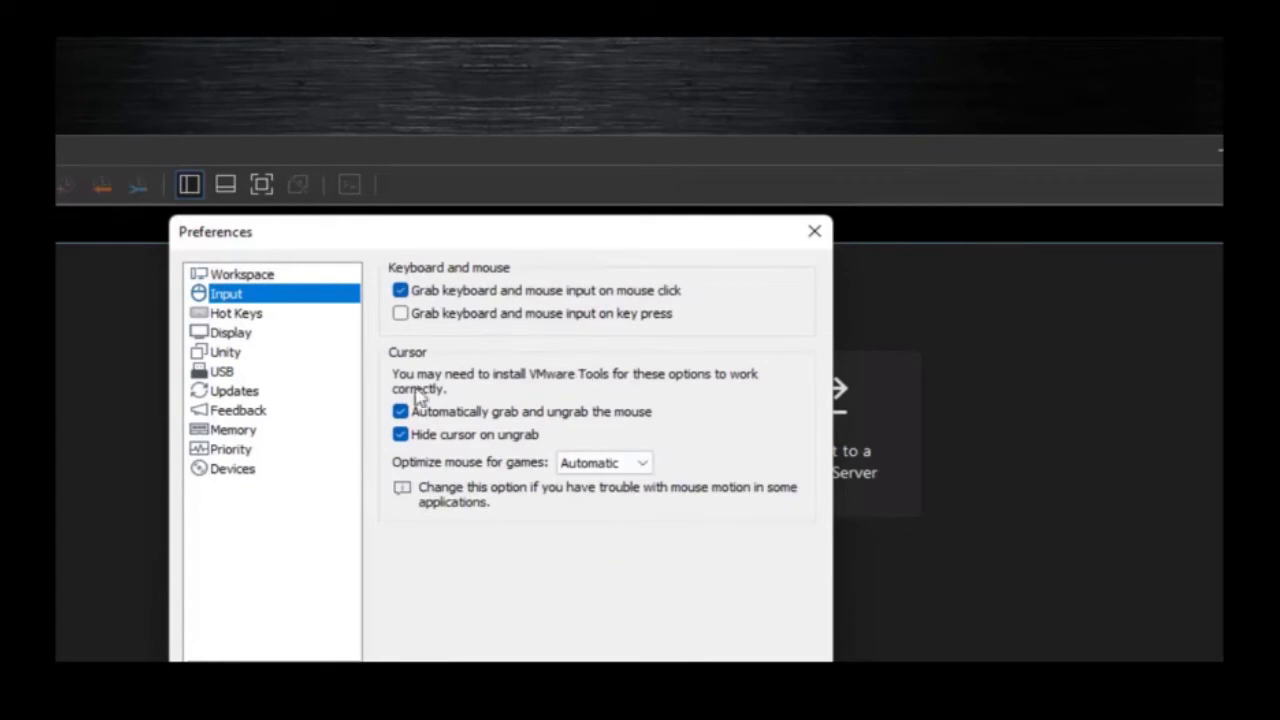
click(244, 316)
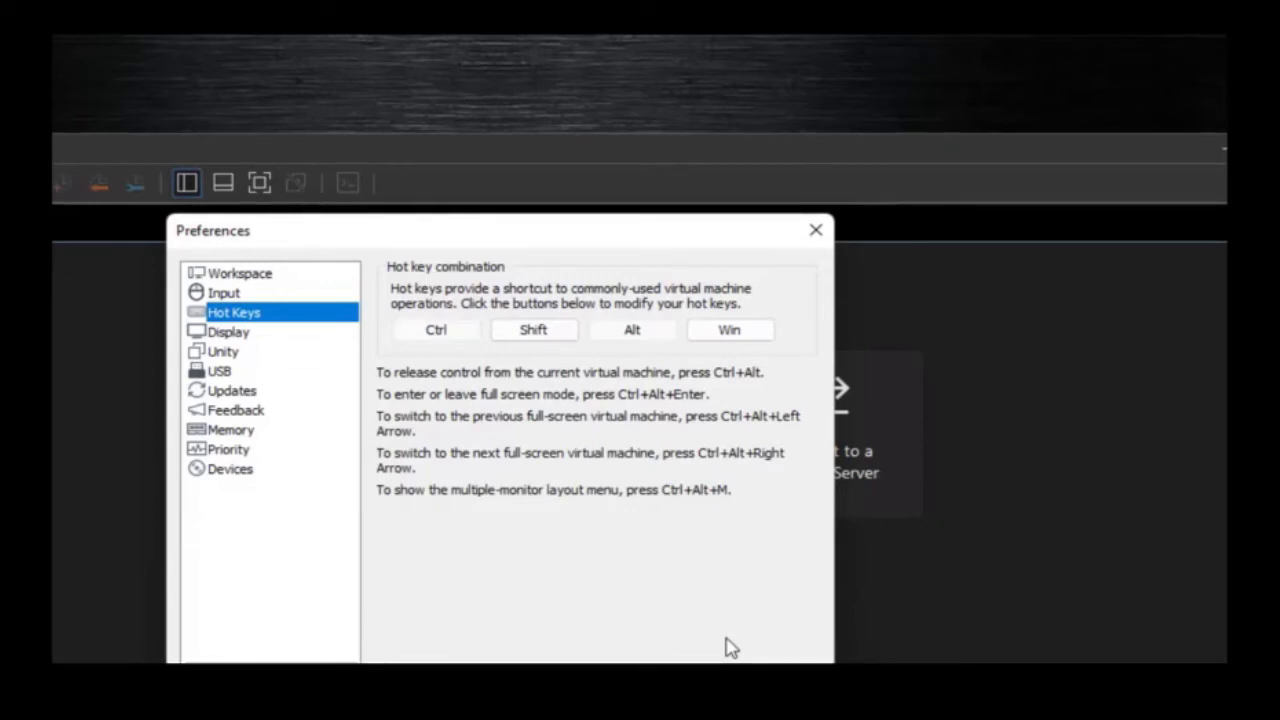
click(630, 332)
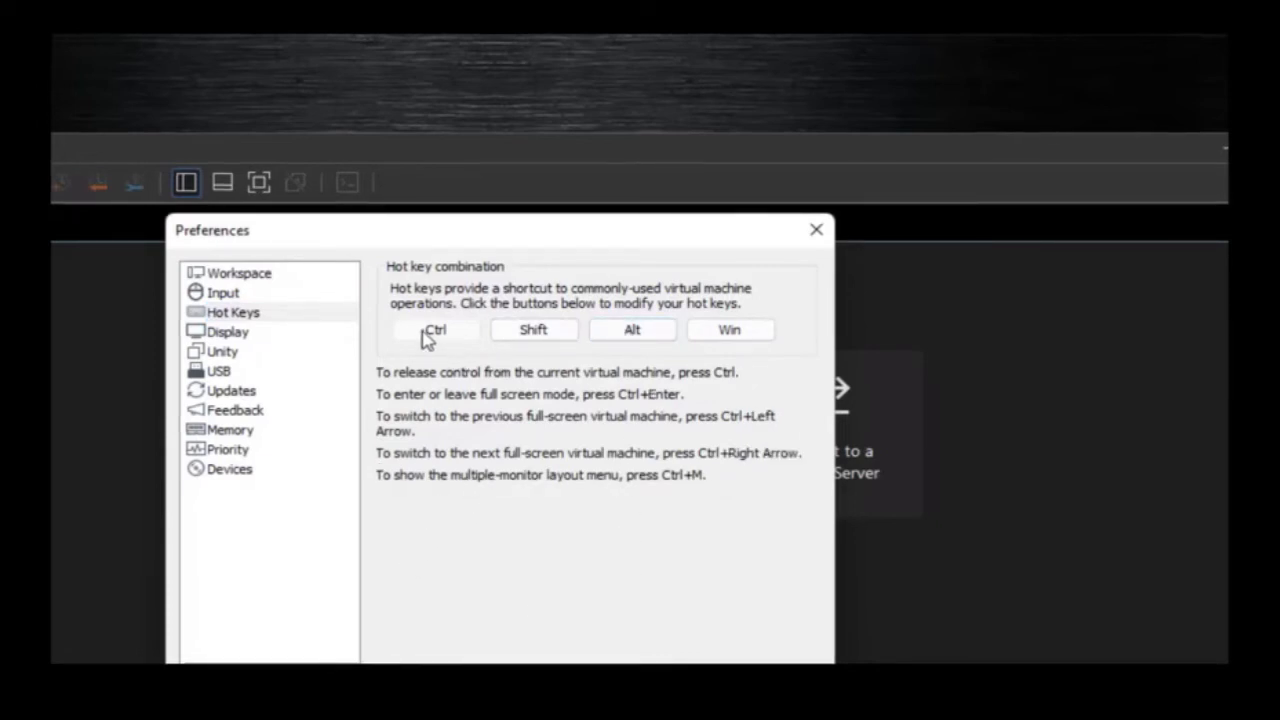
click(646, 340)
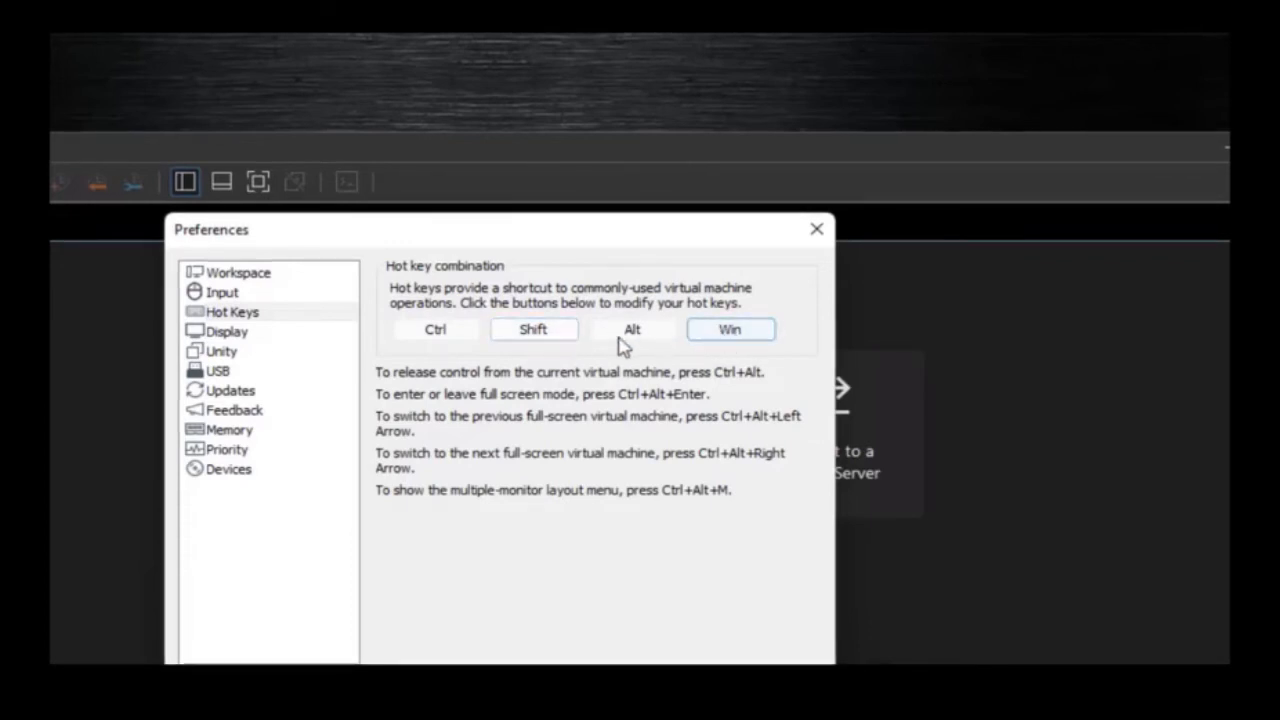
click(541, 337)
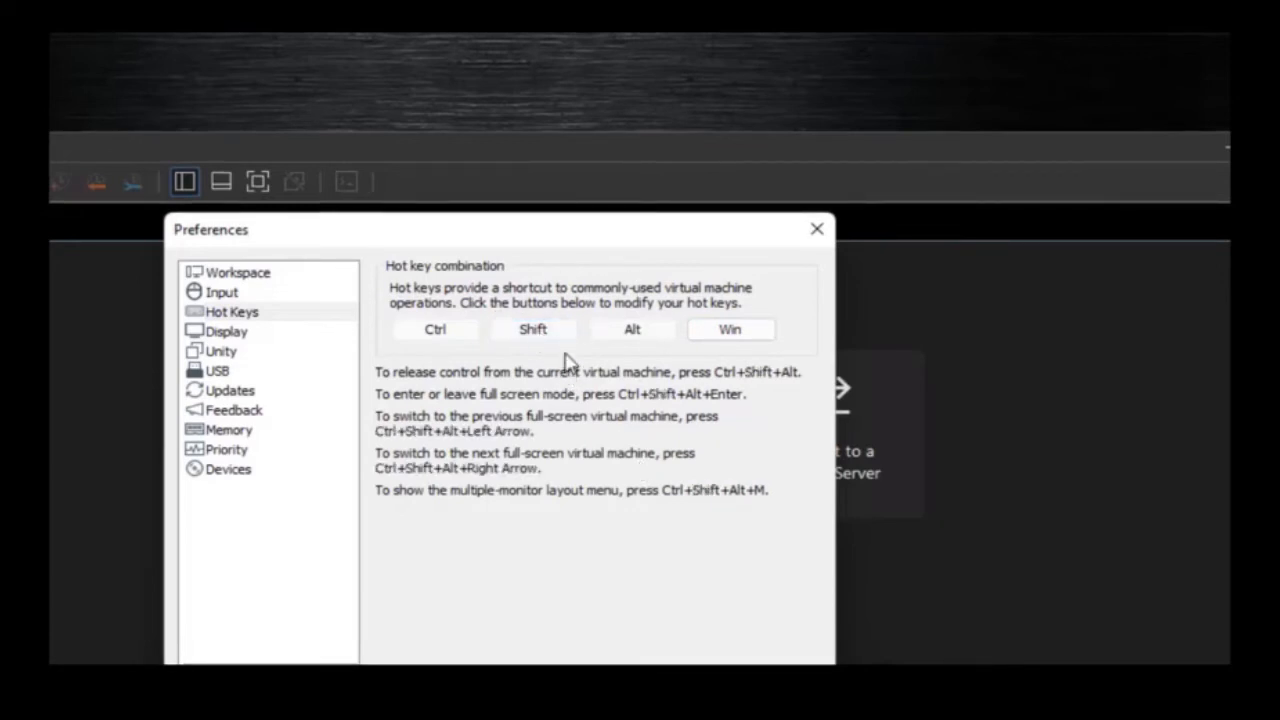
click(562, 338)
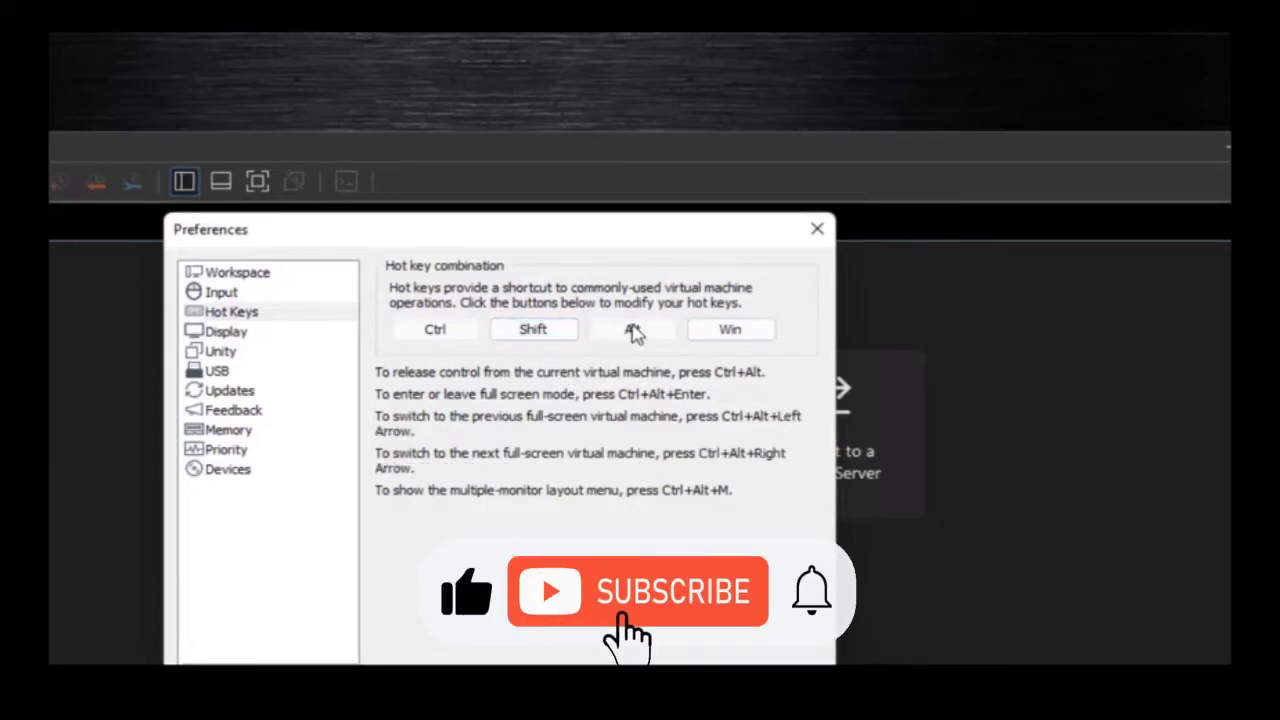
click(635, 333)
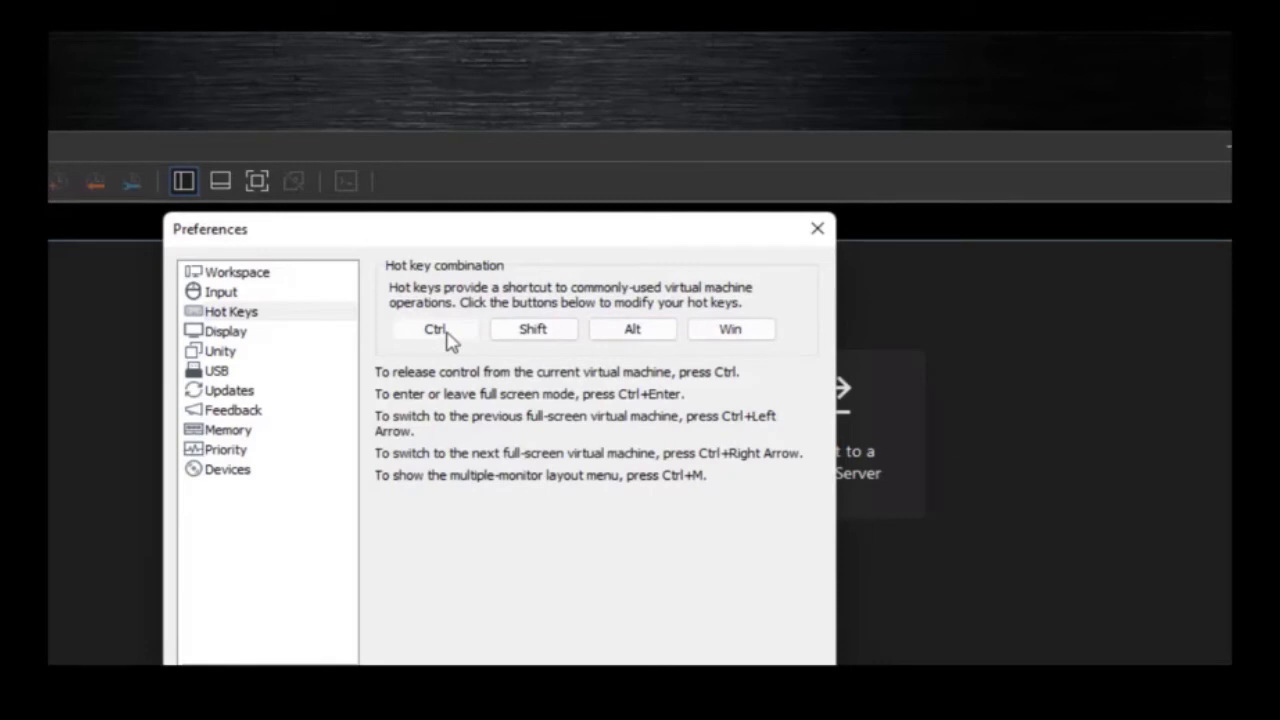
Step: Select the Dark color theme in the Display preferences and change the selection to Light
click(226, 331)
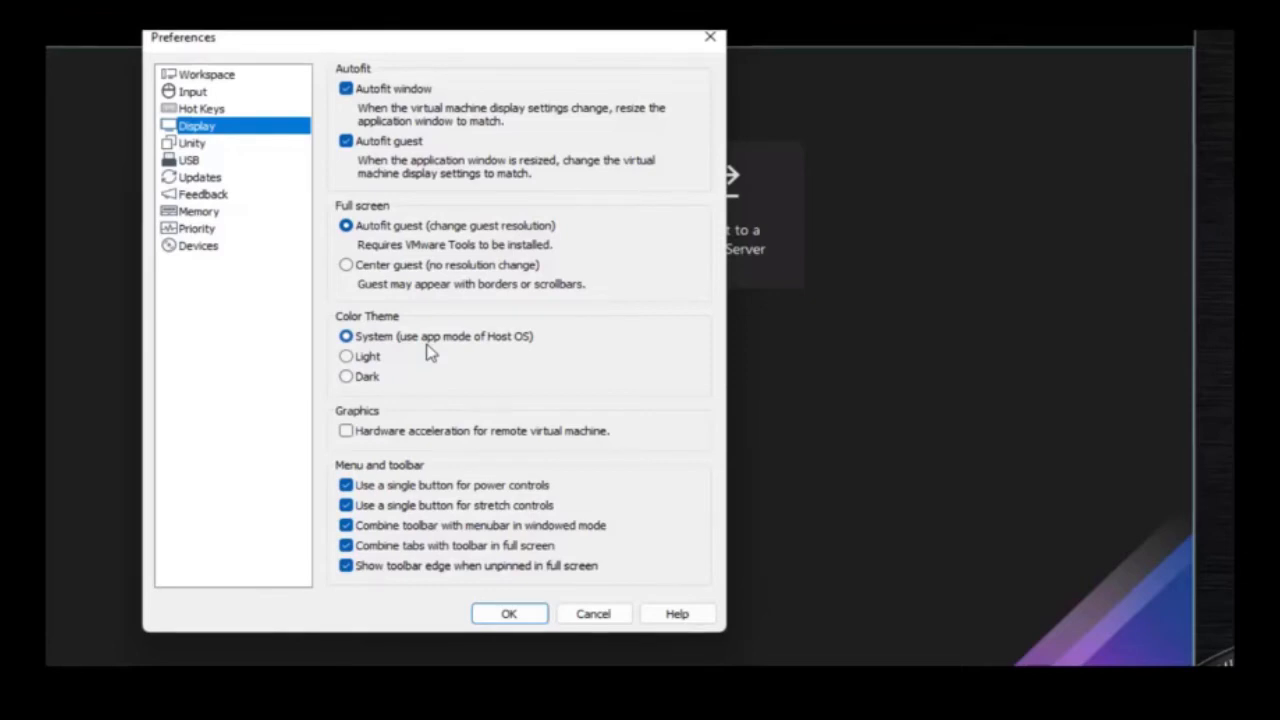
click(358, 380)
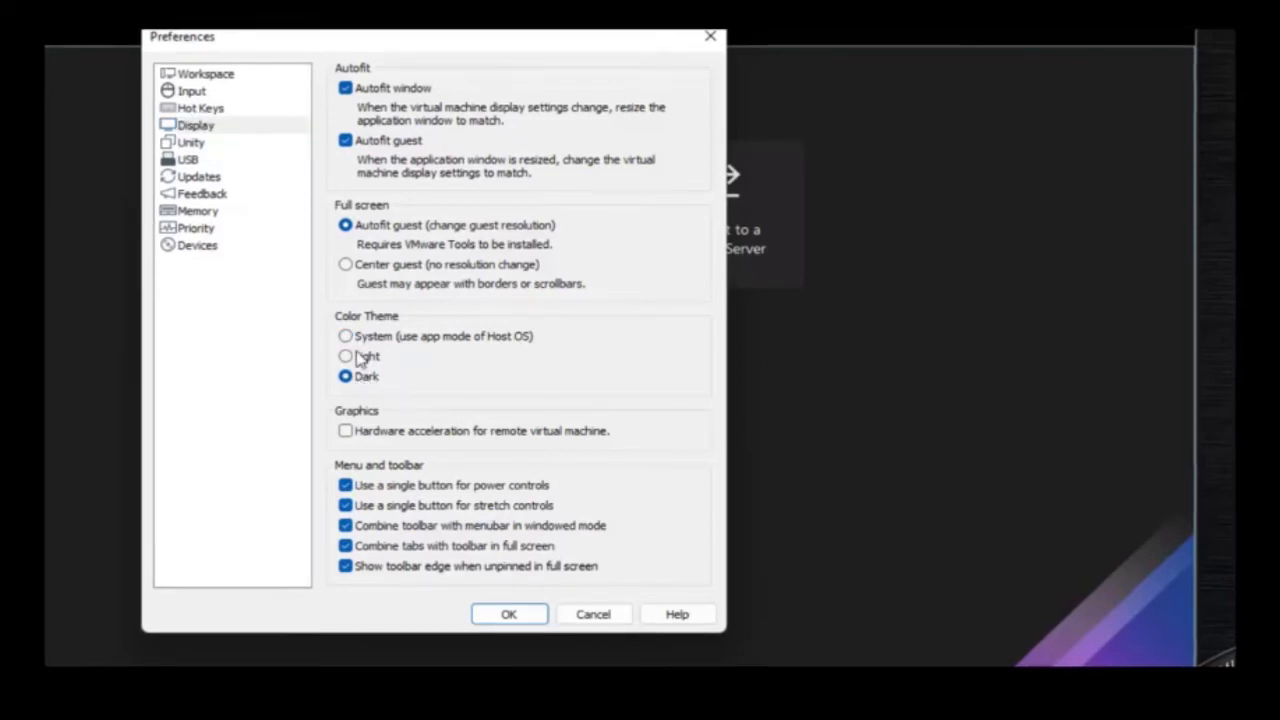
click(360, 358)
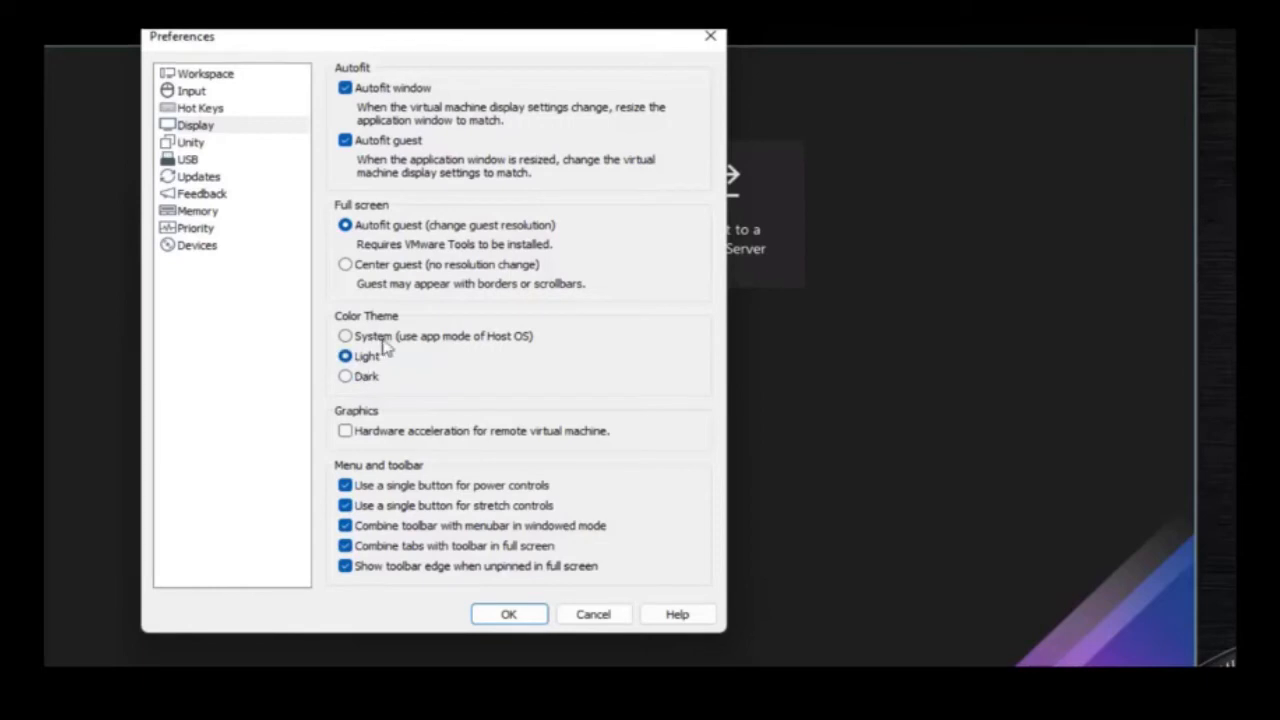
Step: Review the Unity, USB, Updates, Feedback, Memory, Priority and Devices preferences, and accept the preference changes
click(192, 144)
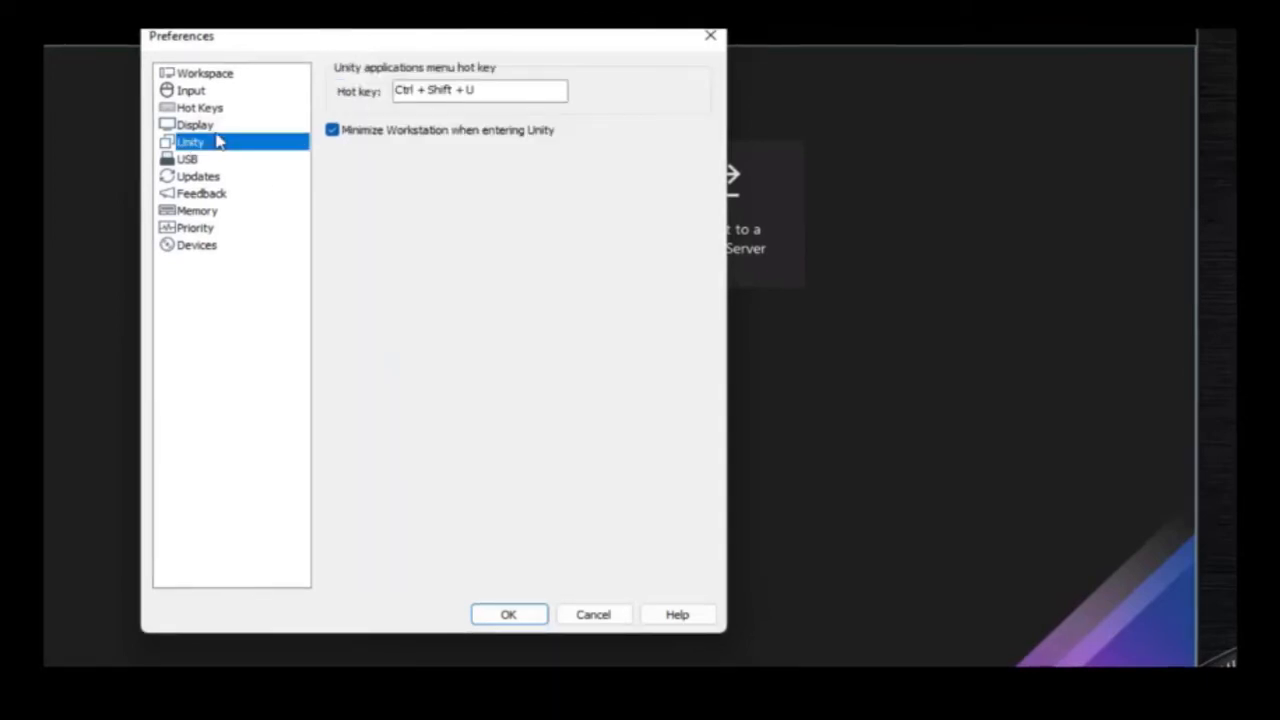
click(188, 160)
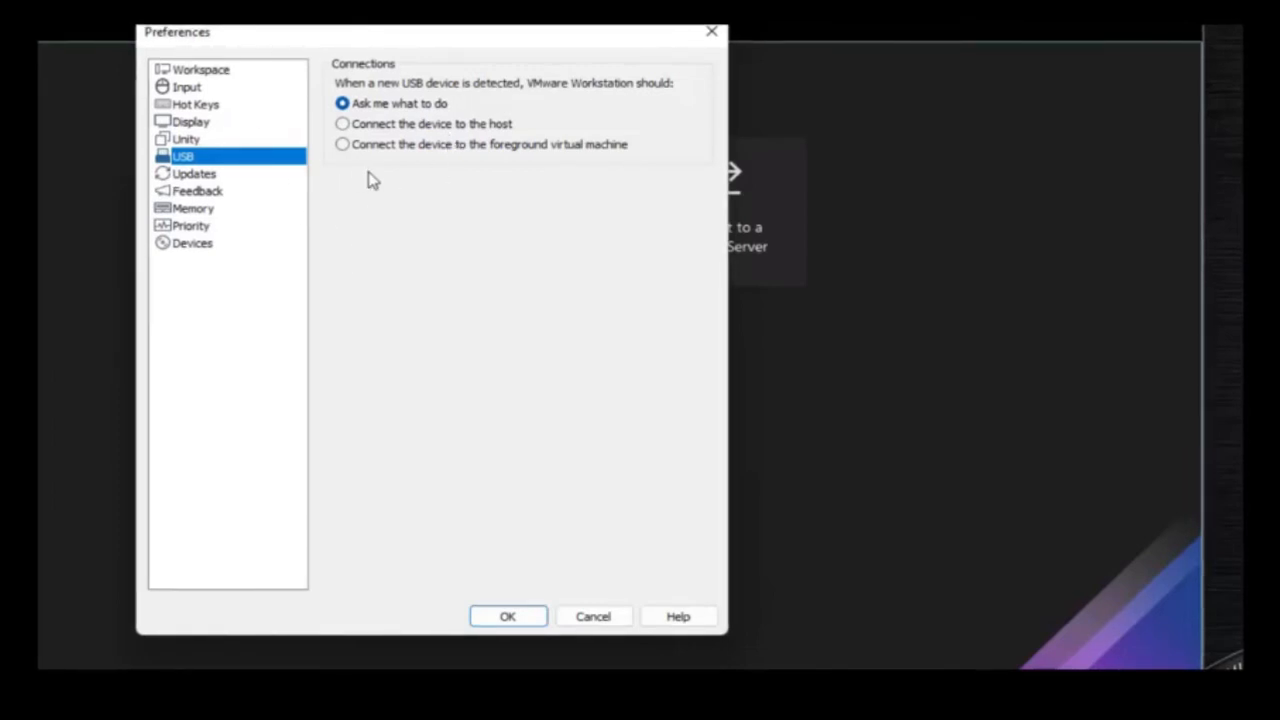
click(190, 177)
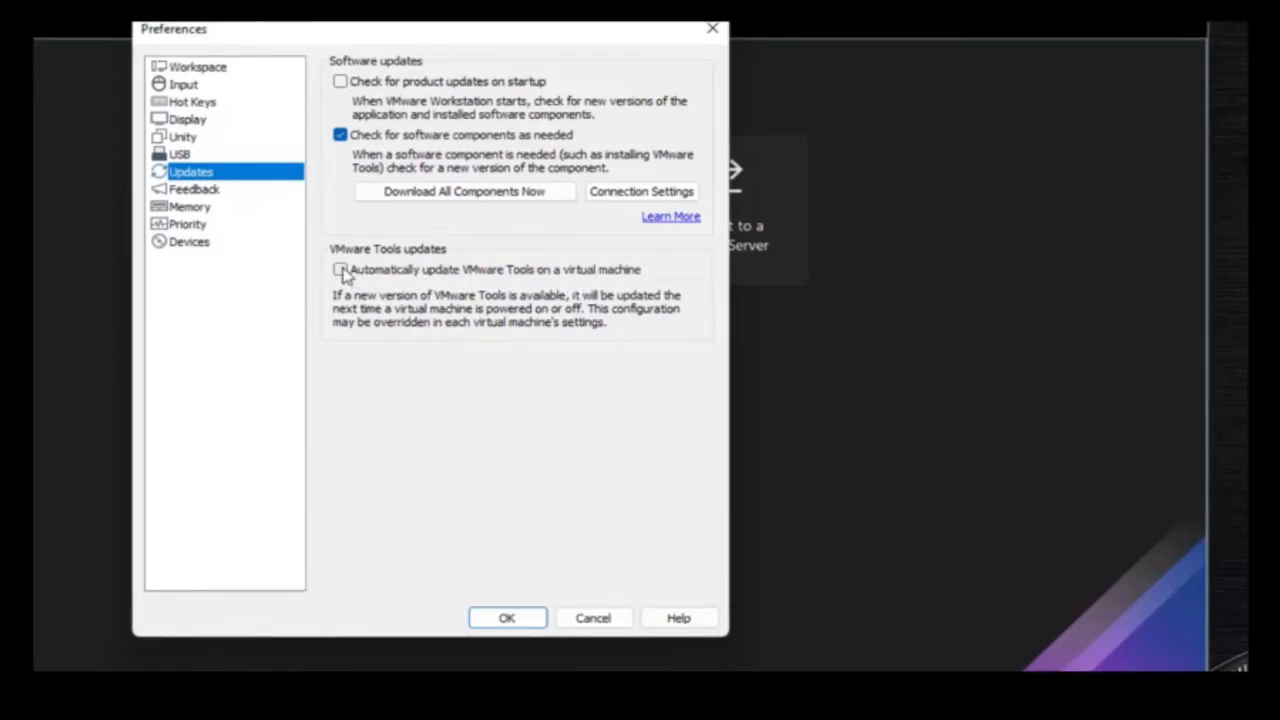
click(198, 190)
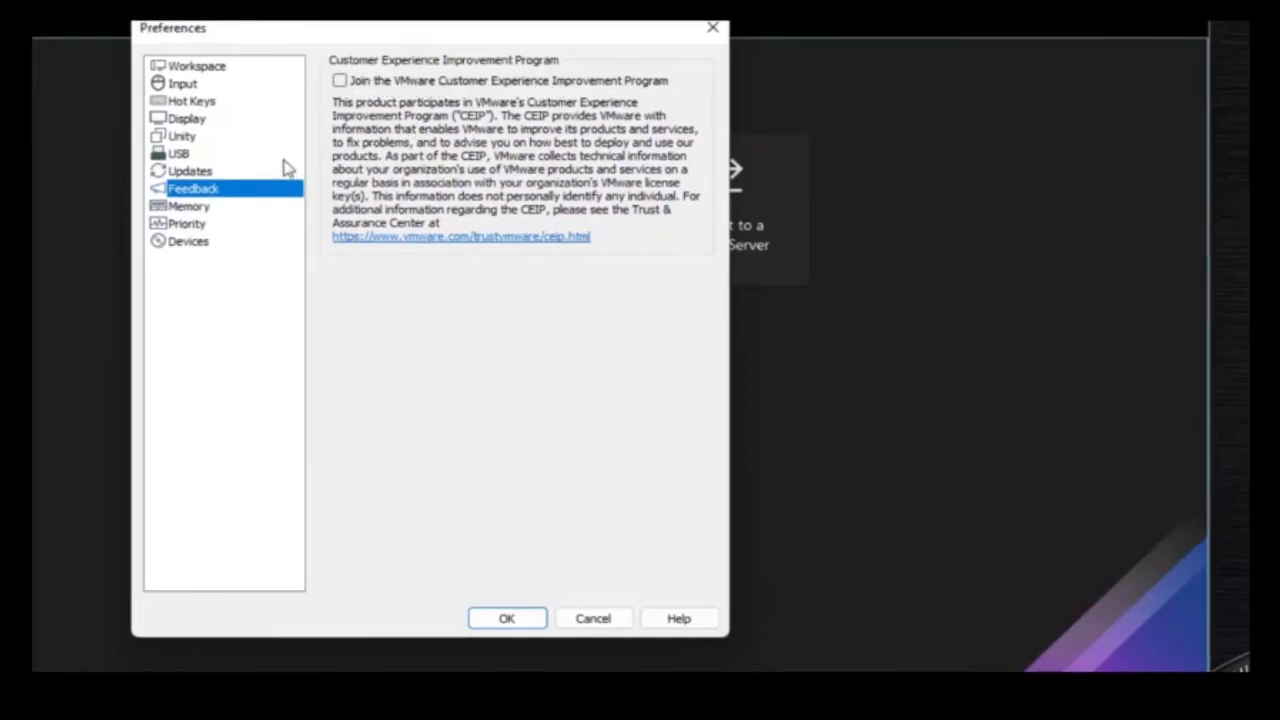
click(339, 81)
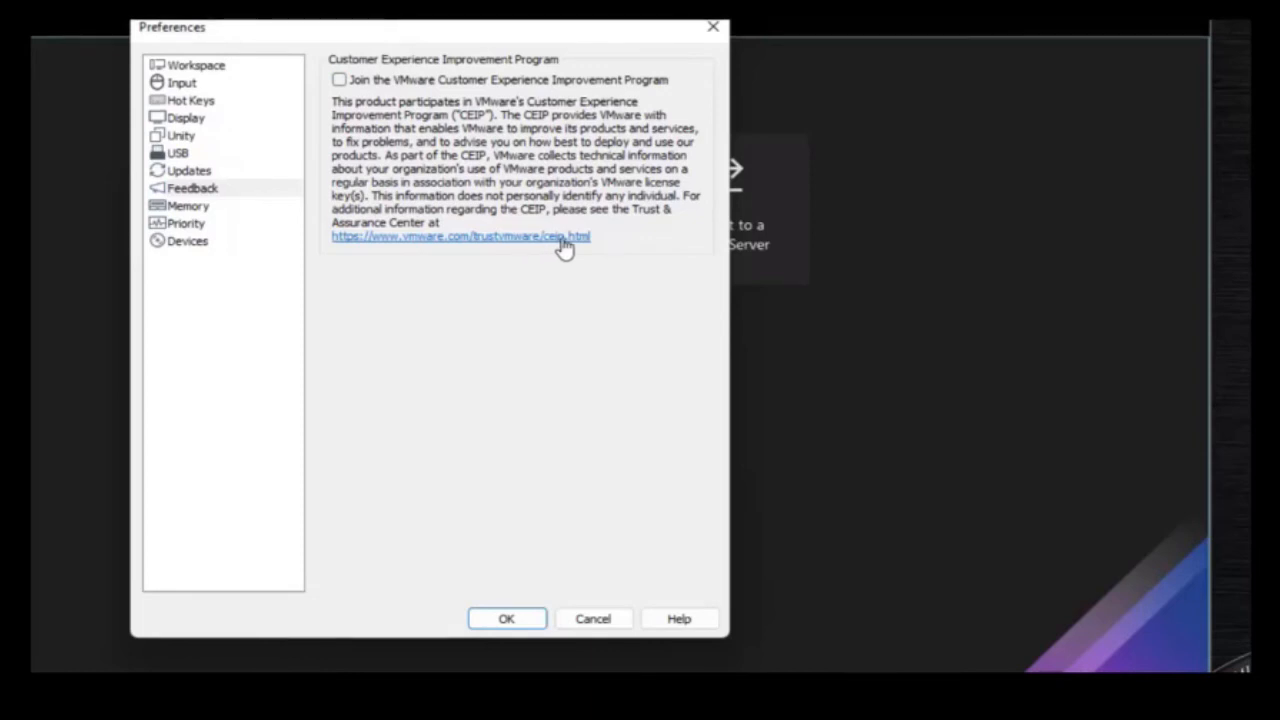
click(190, 207)
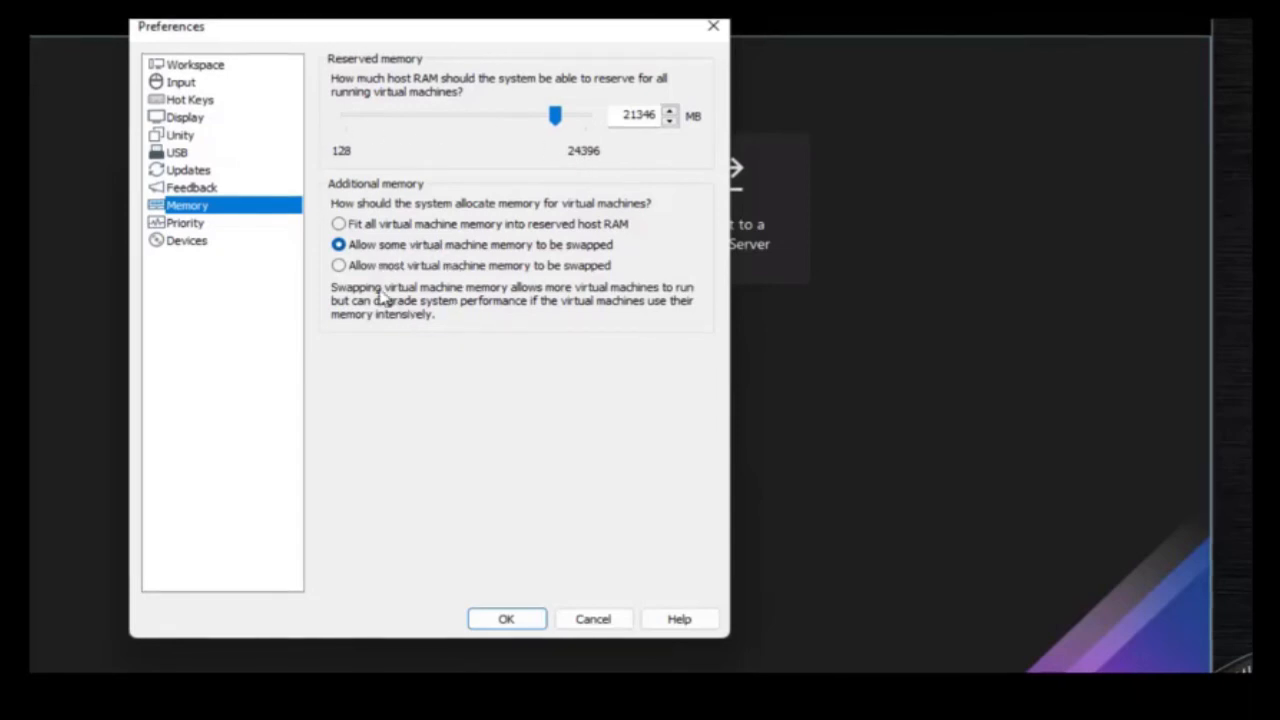
click(186, 225)
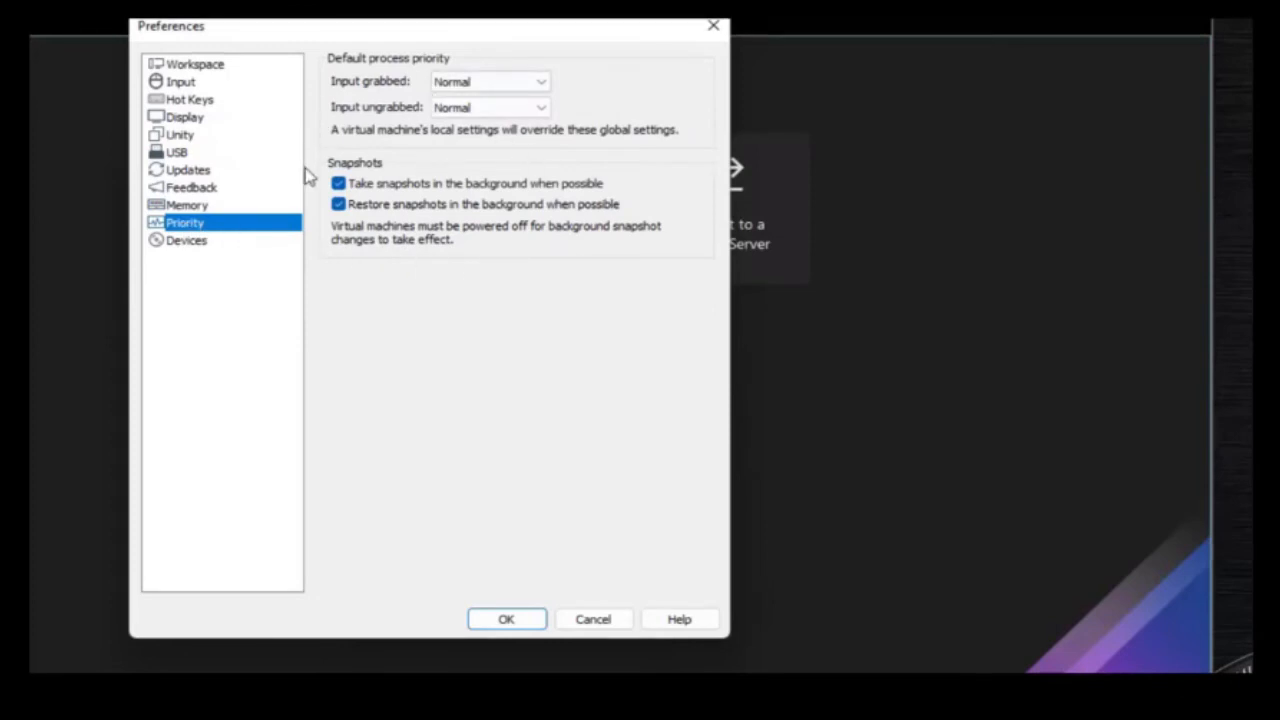
click(182, 243)
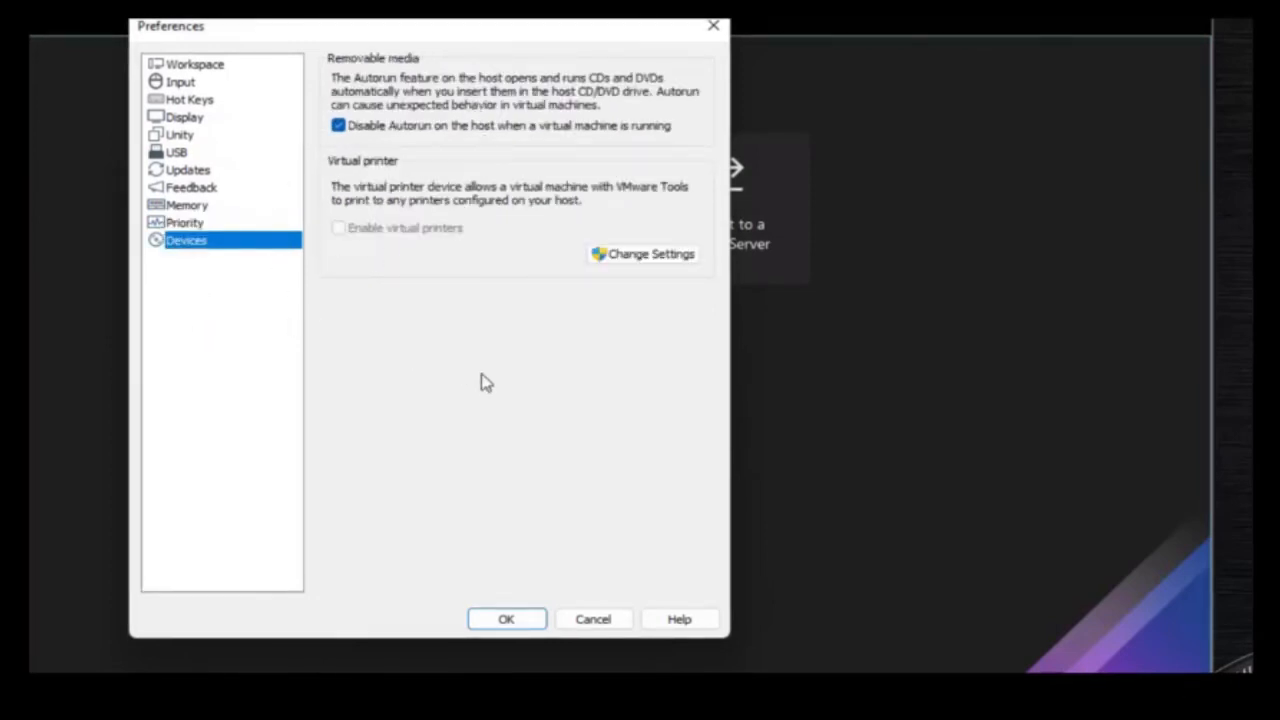
click(505, 619)
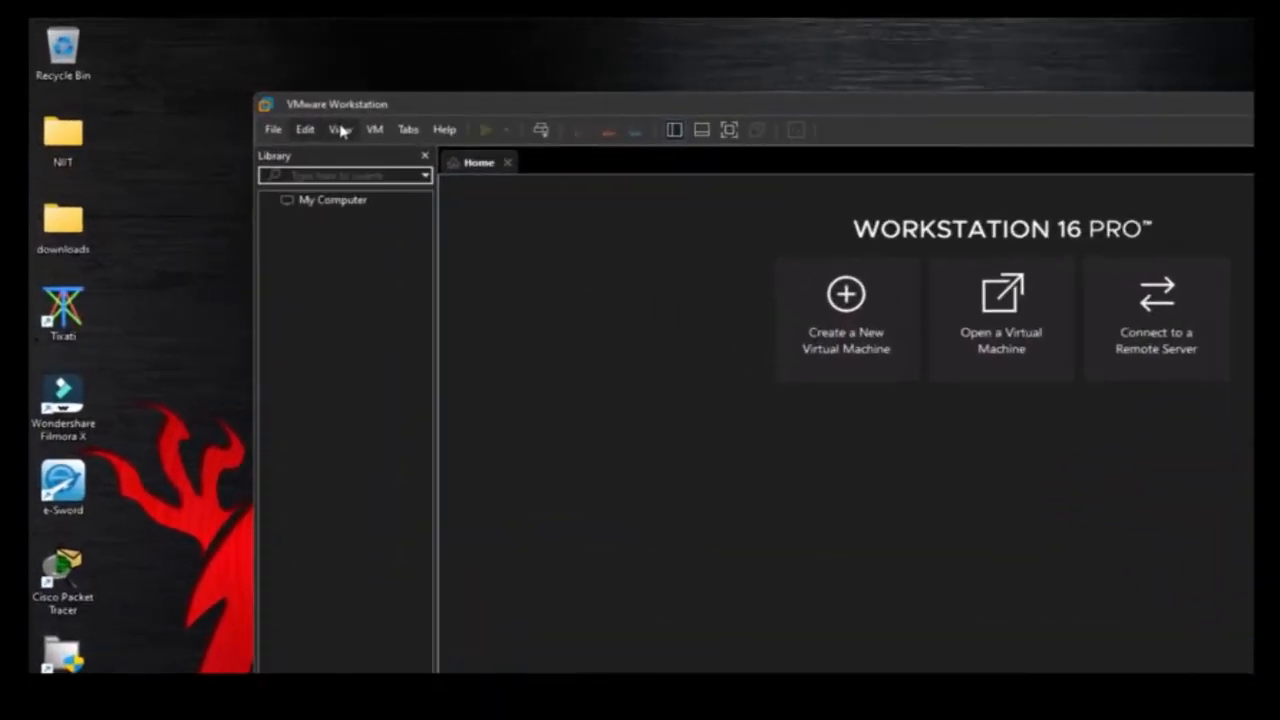
click(246, 96)
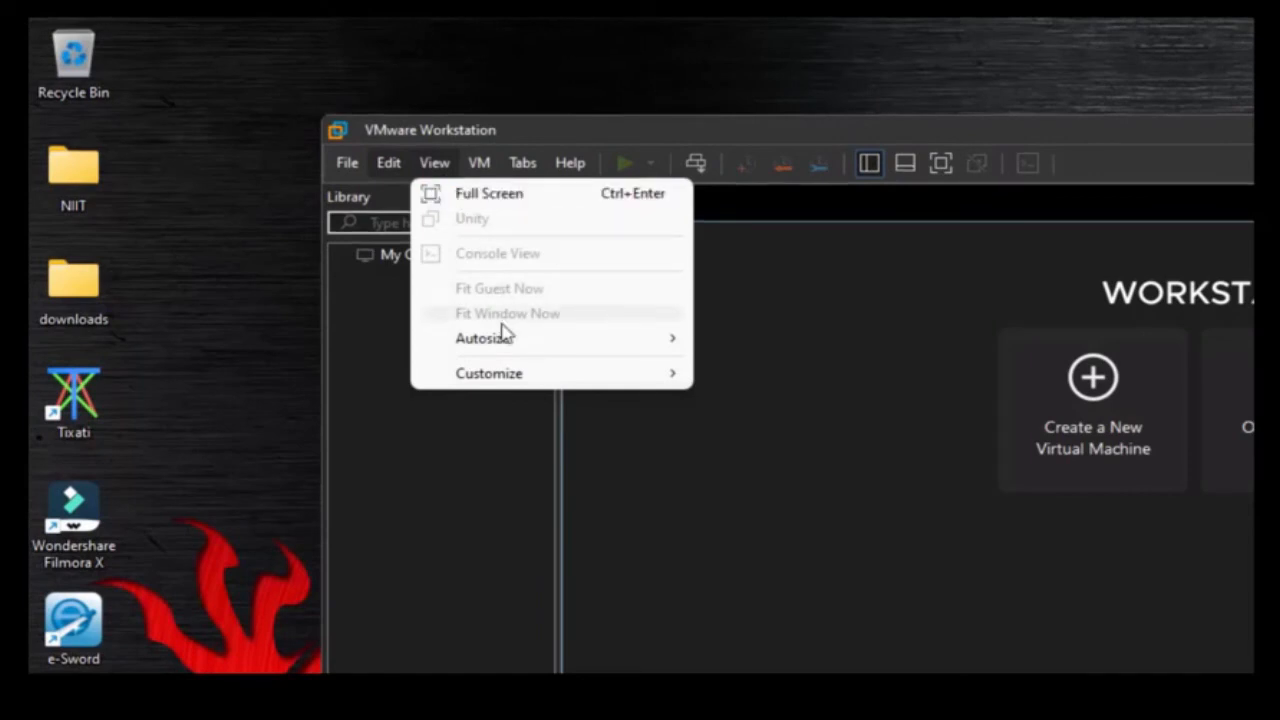
mouse_move(503, 340)
mouse_move(528, 386)
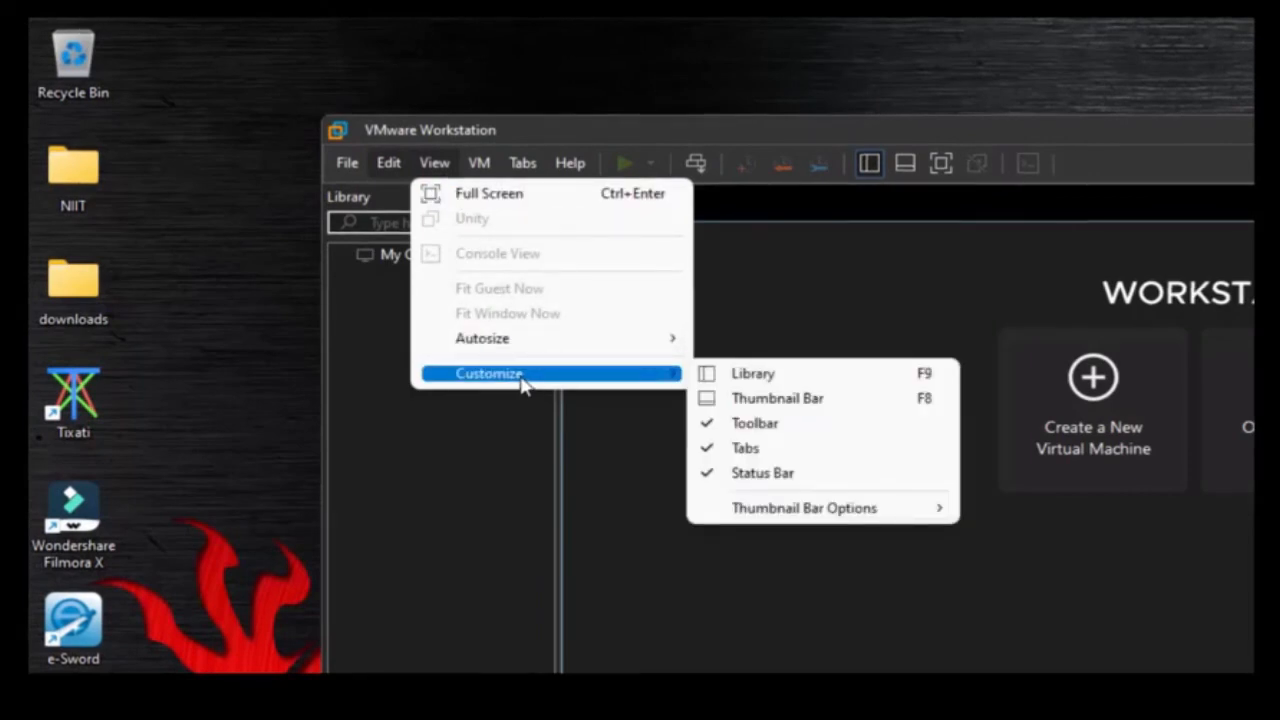
click(477, 440)
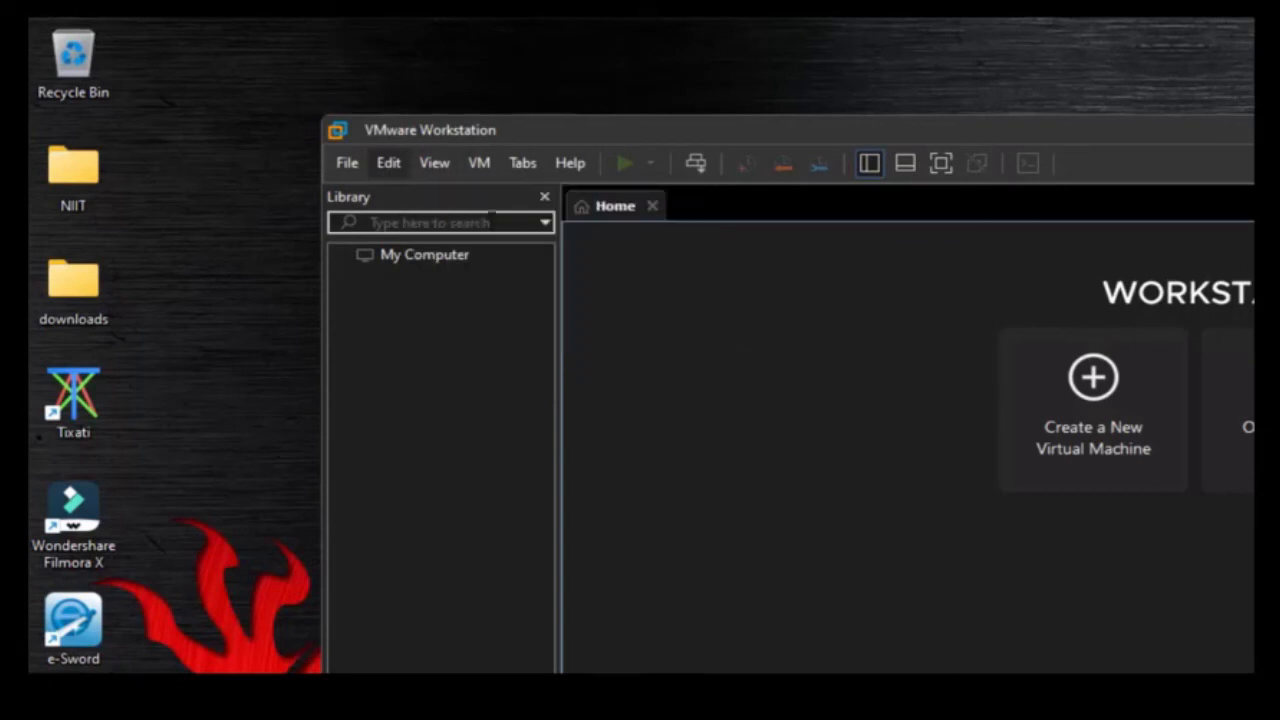
click(479, 162)
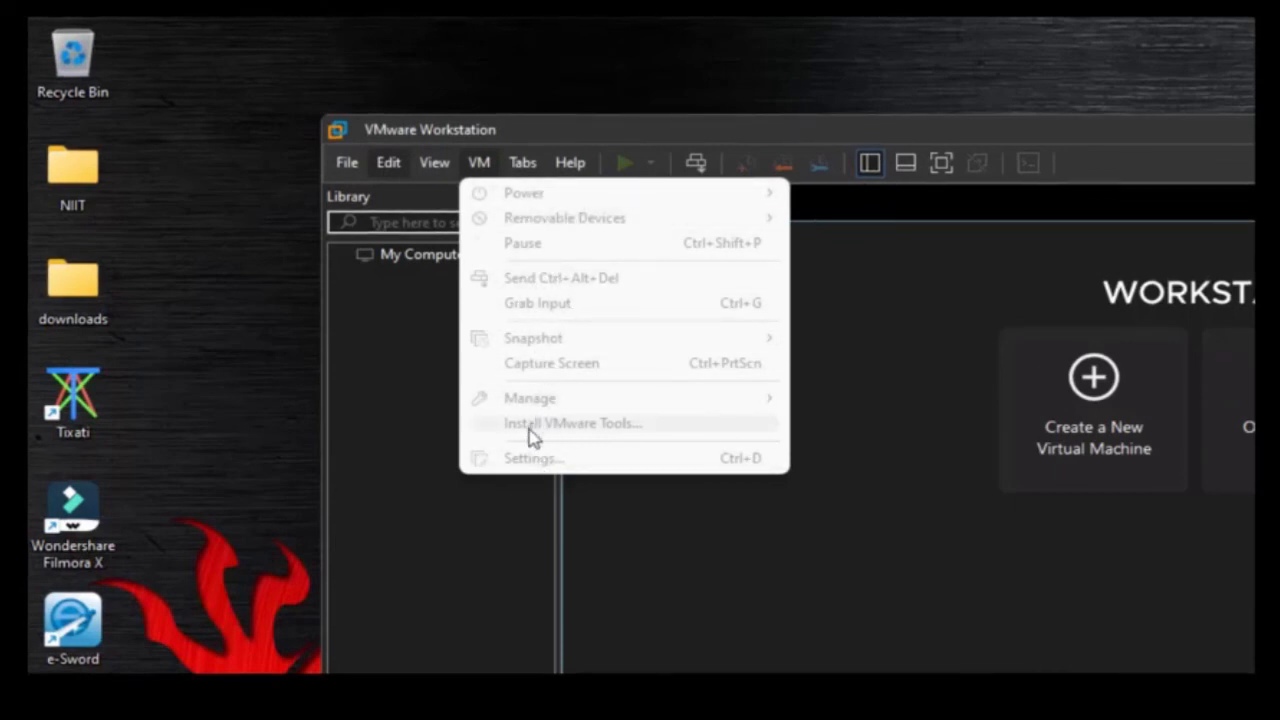
mouse_move(516, 156)
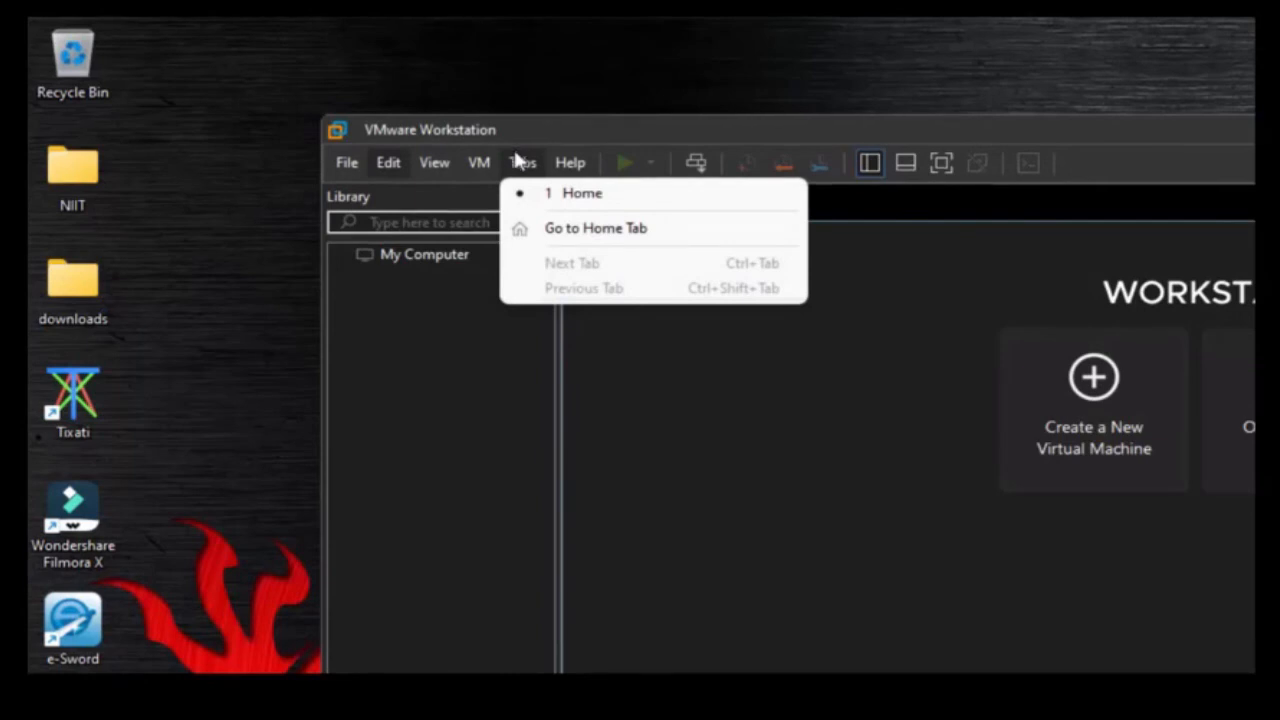
click(519, 163)
click(519, 163)
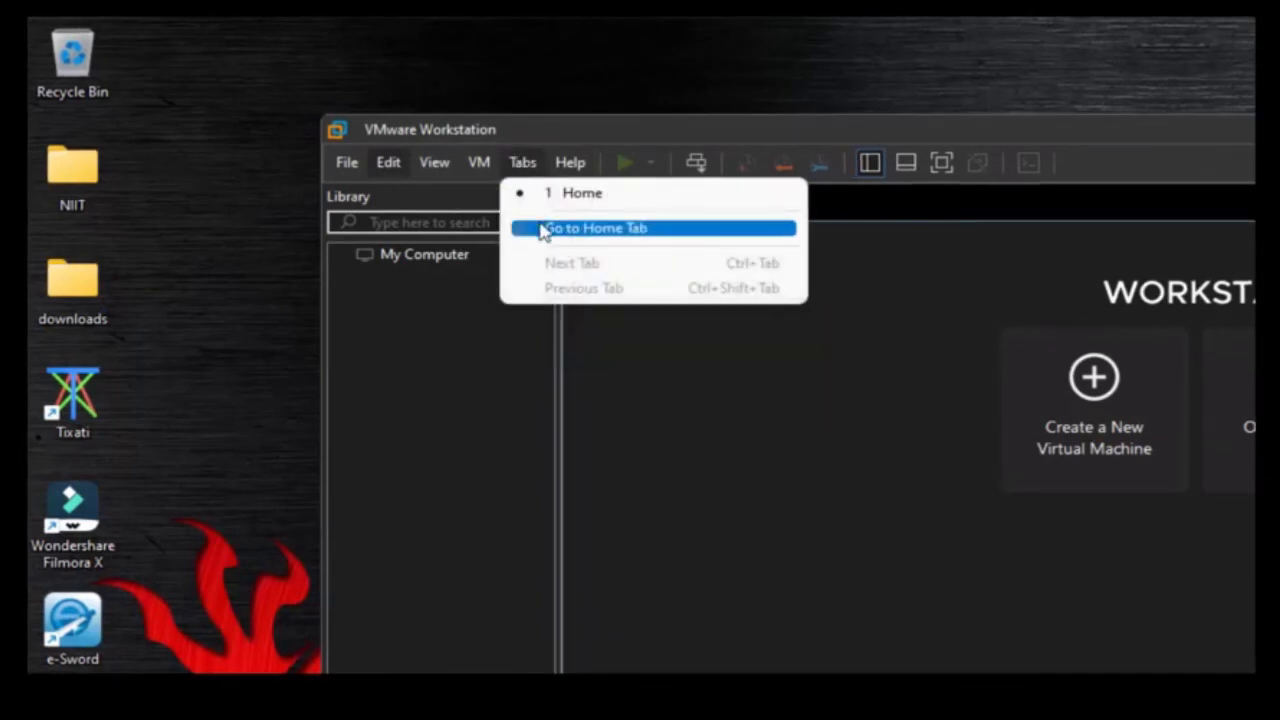
Step: View the product and license details in About VMware Workstation and close them
mouse_move(579, 160)
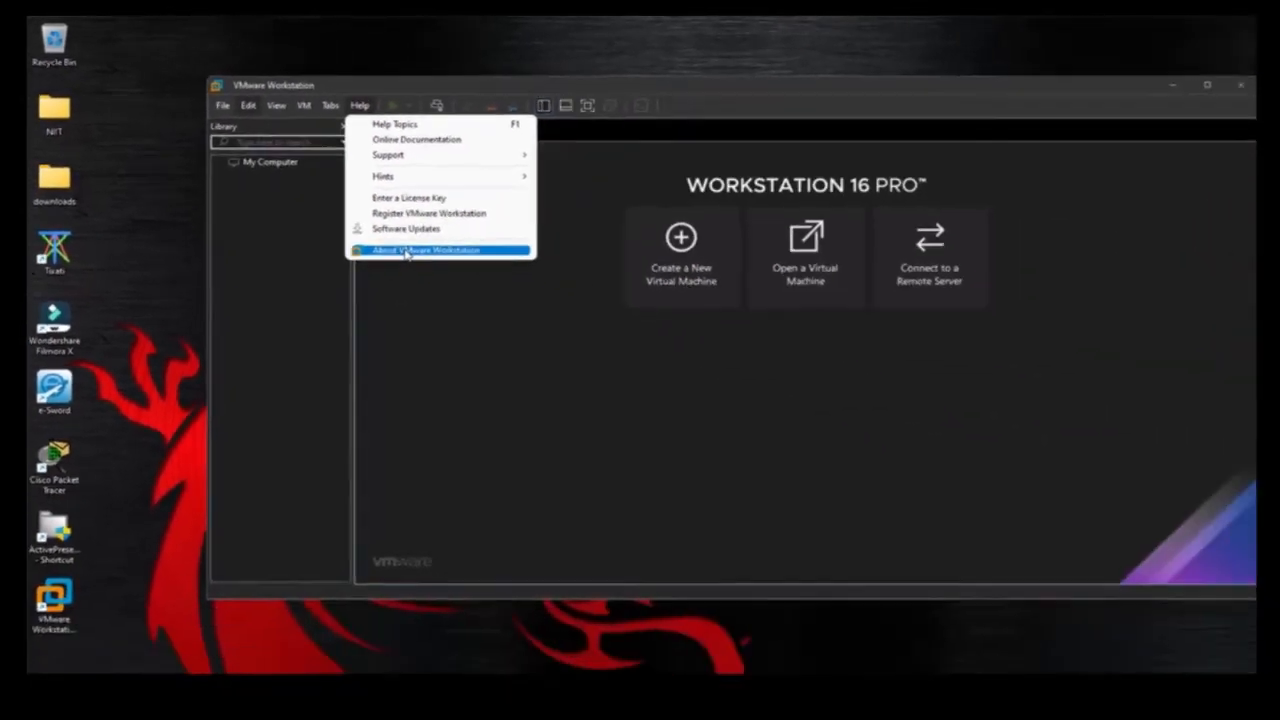
click(625, 397)
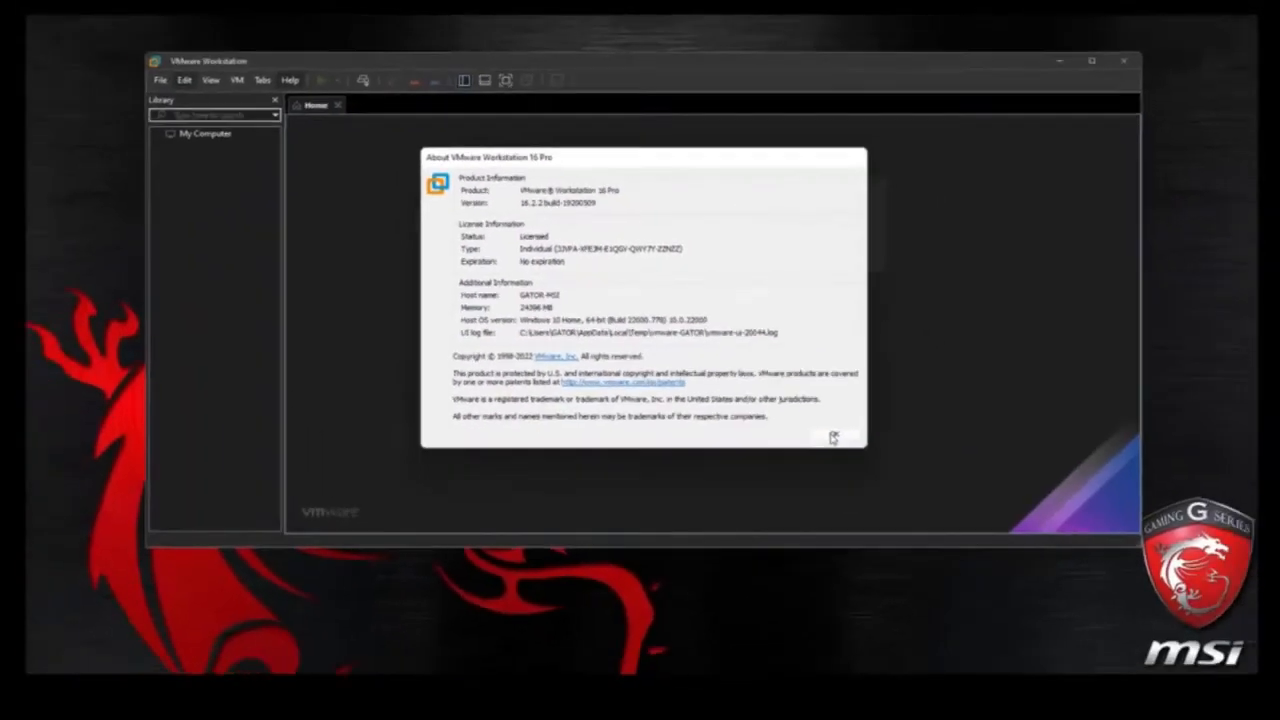
click(972, 584)
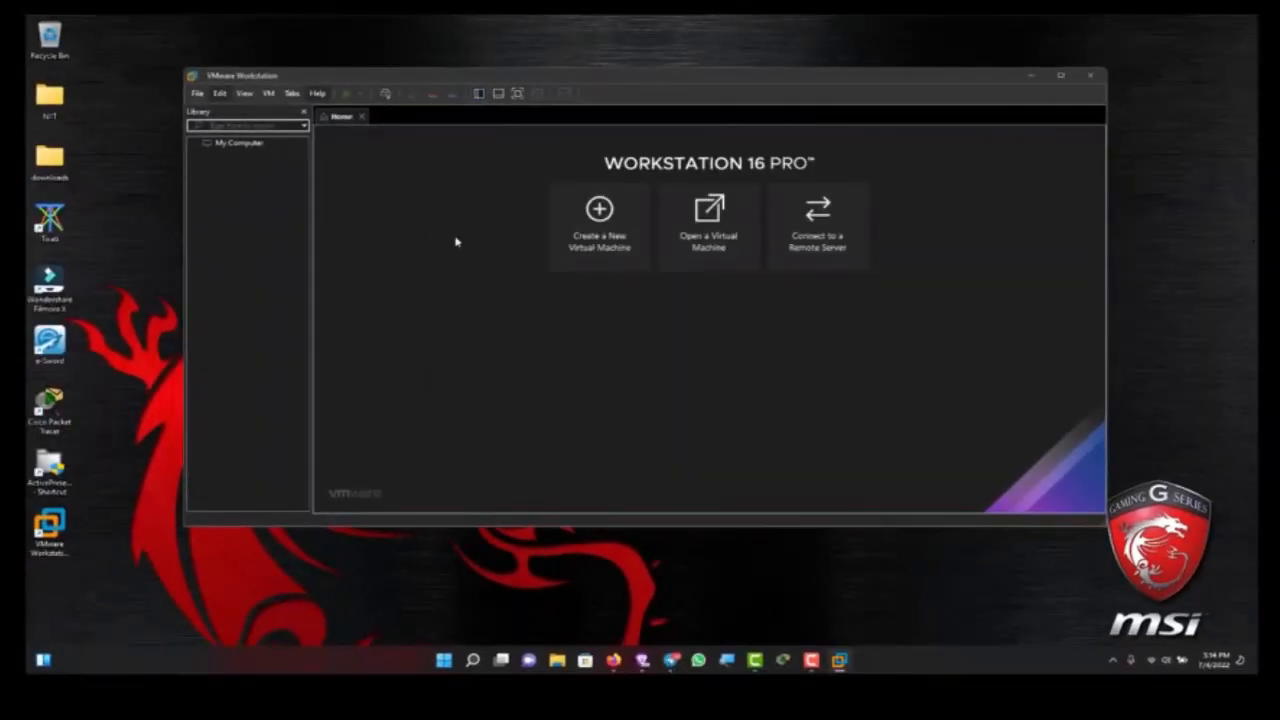